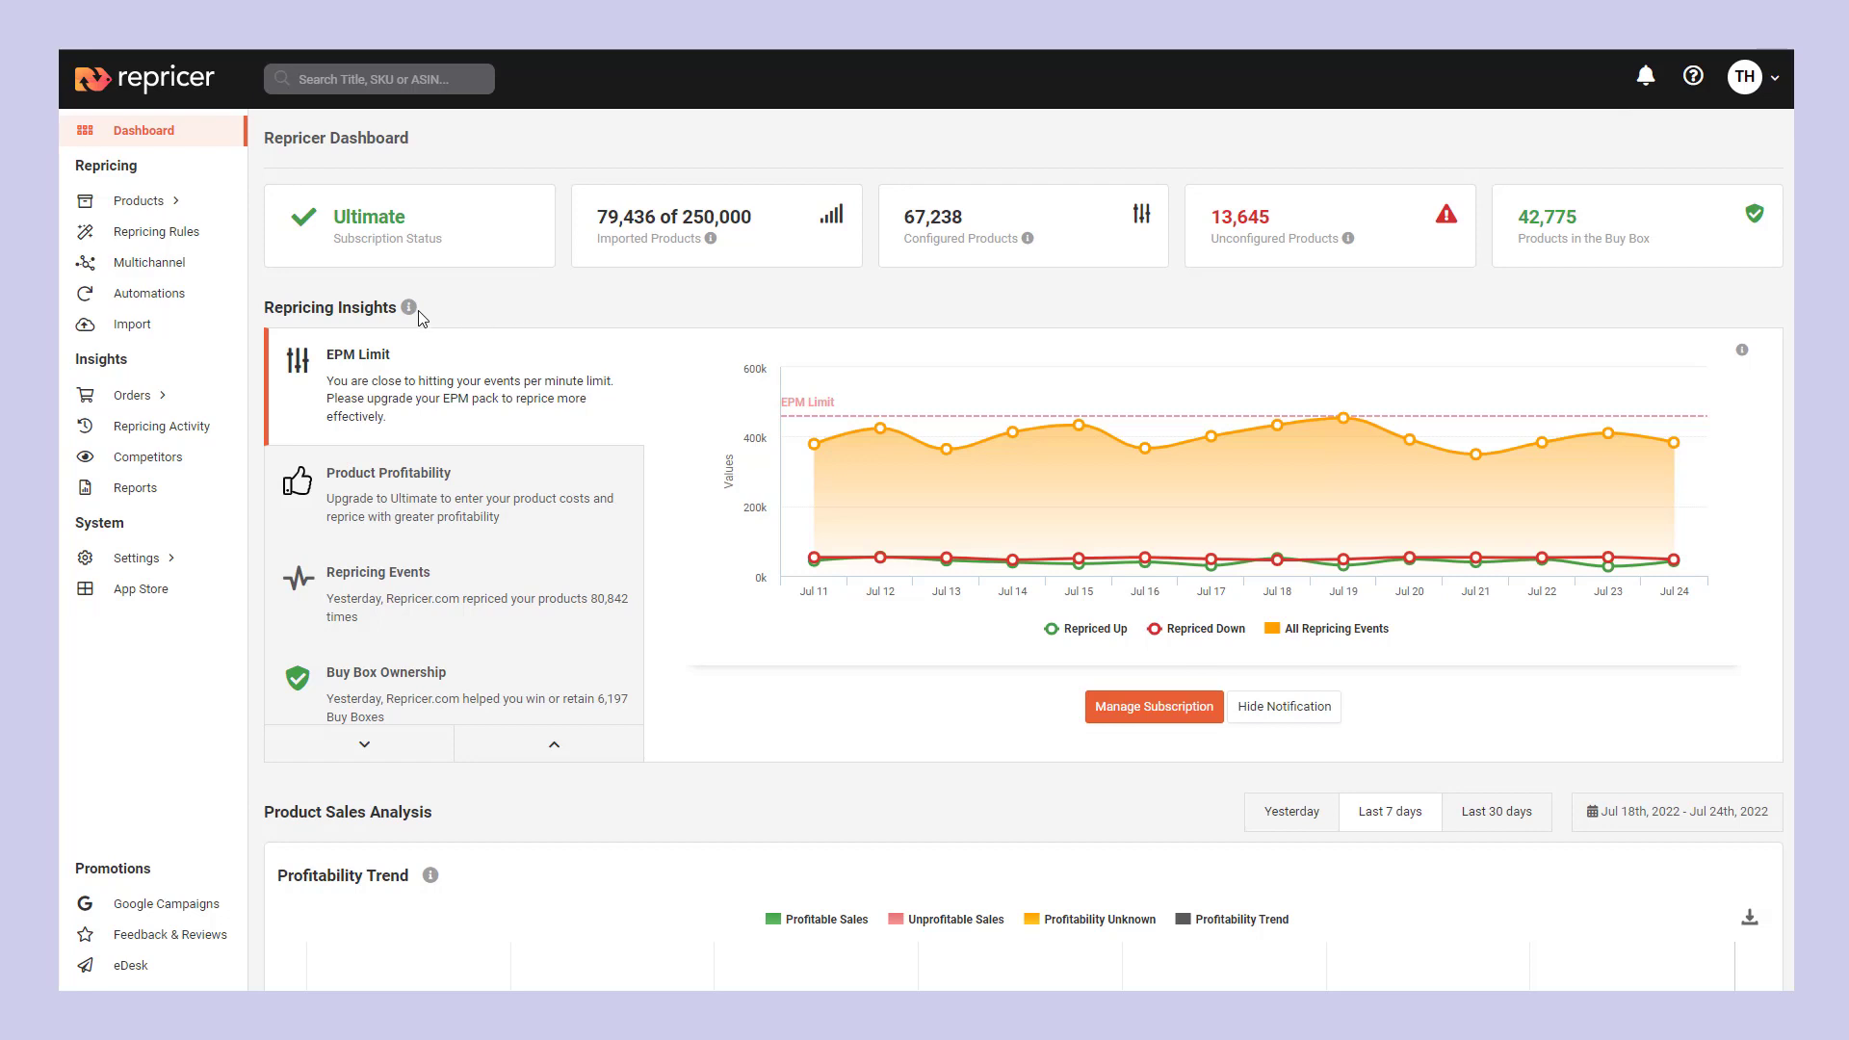
- Create a new automation named "BB Rule" for the Amazon.com channel
{"action": "left_click", "coordinate": [157, 292]}
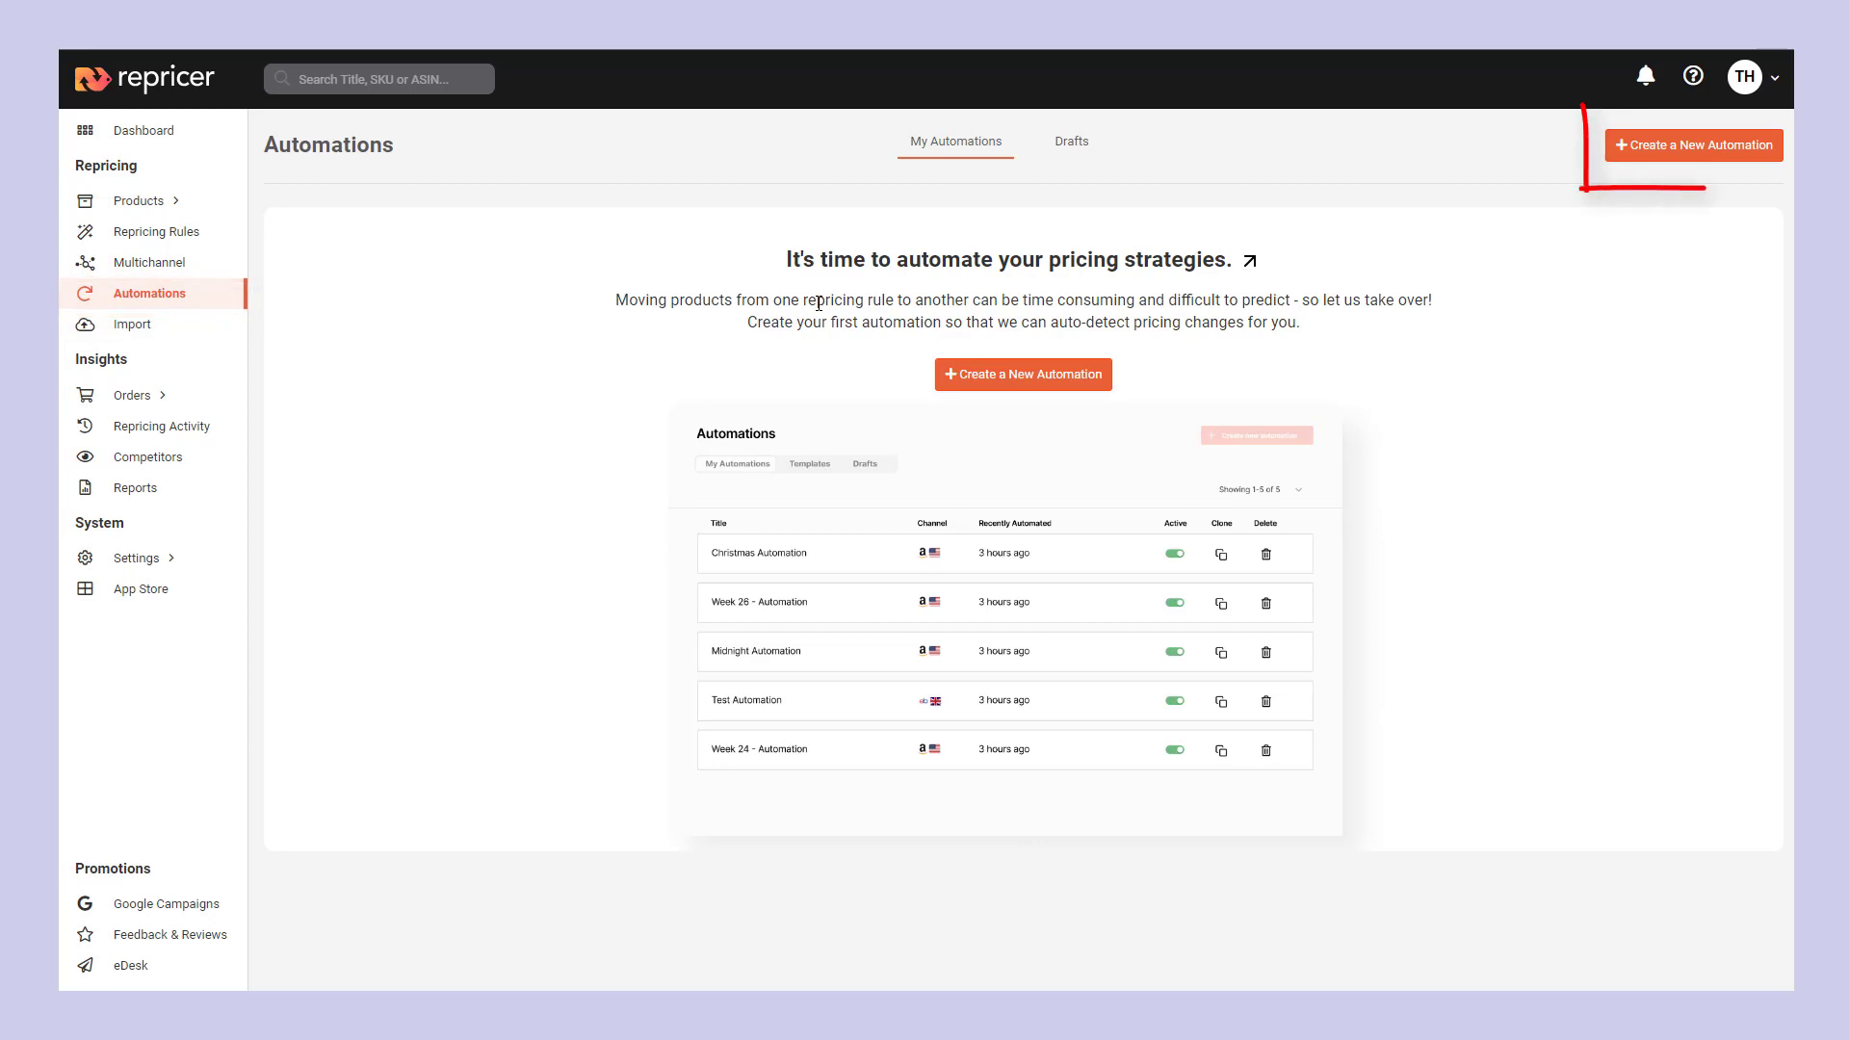
{"action": "left_click", "coordinate": [1729, 147]}
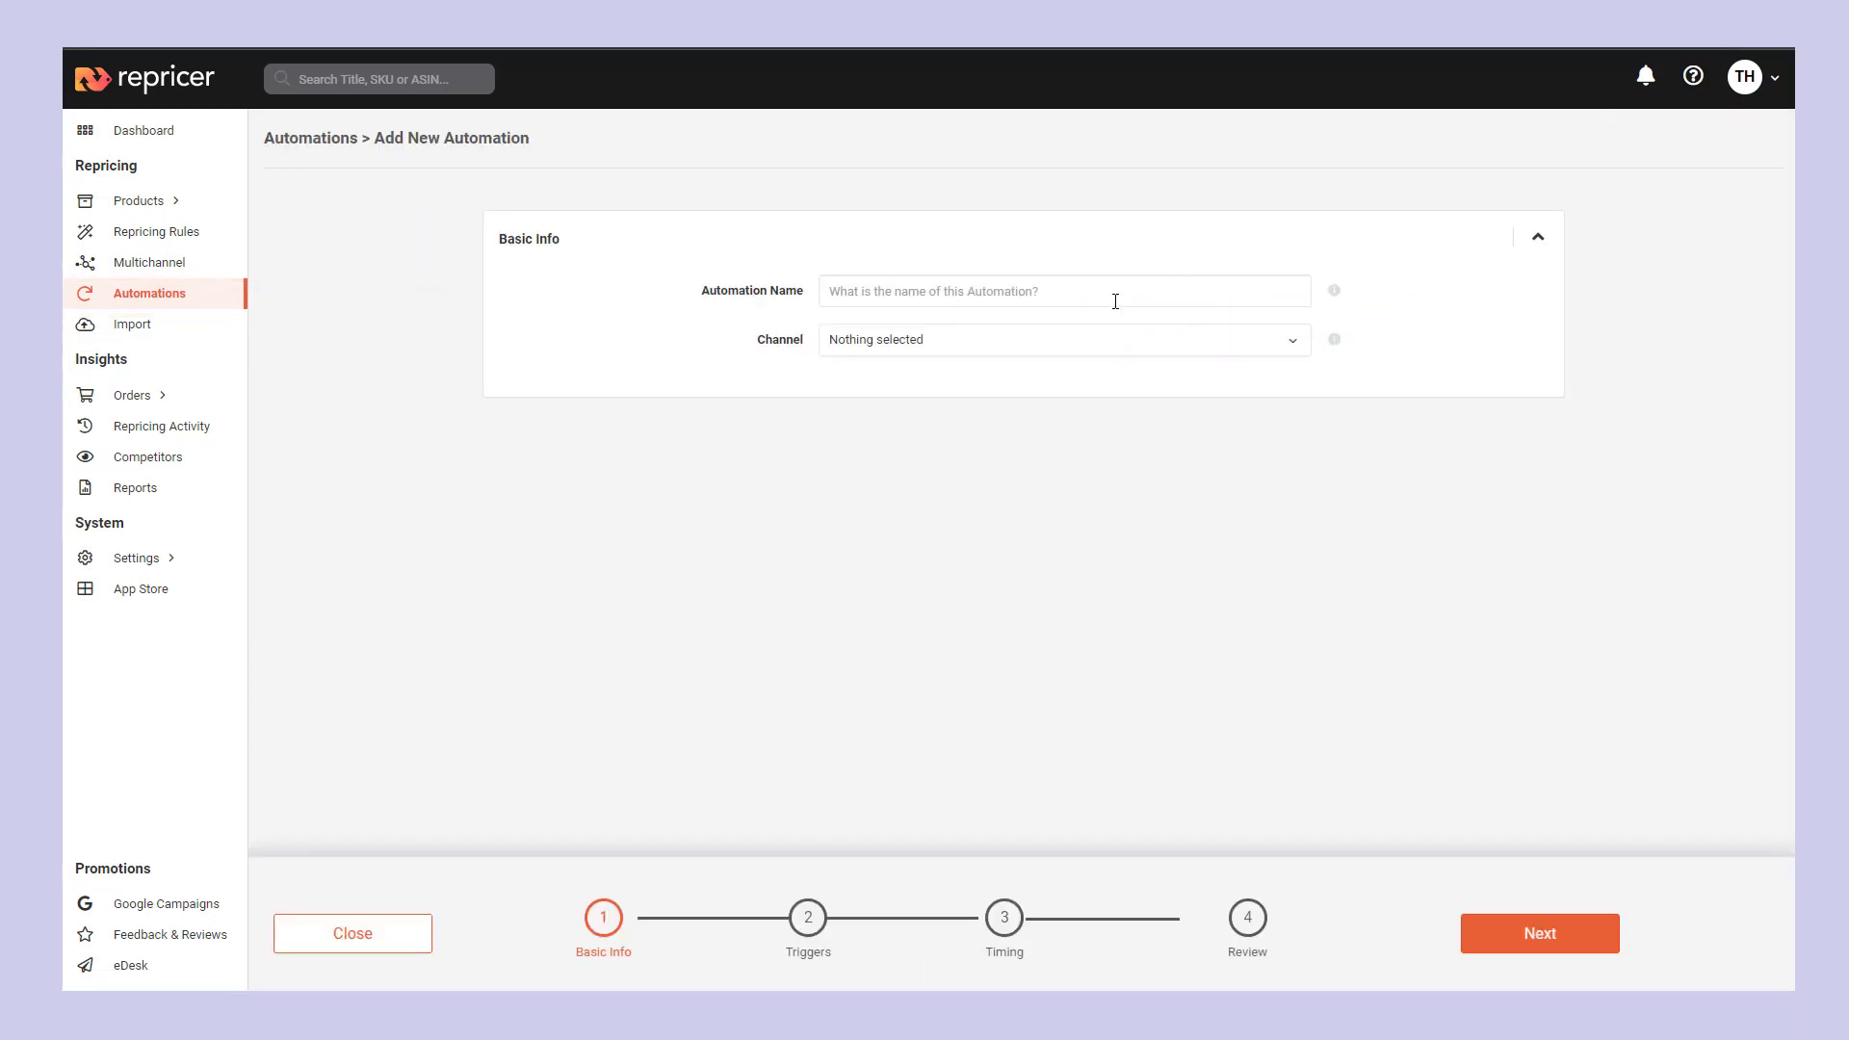
{"action": "left_click", "coordinate": [1114, 298]}
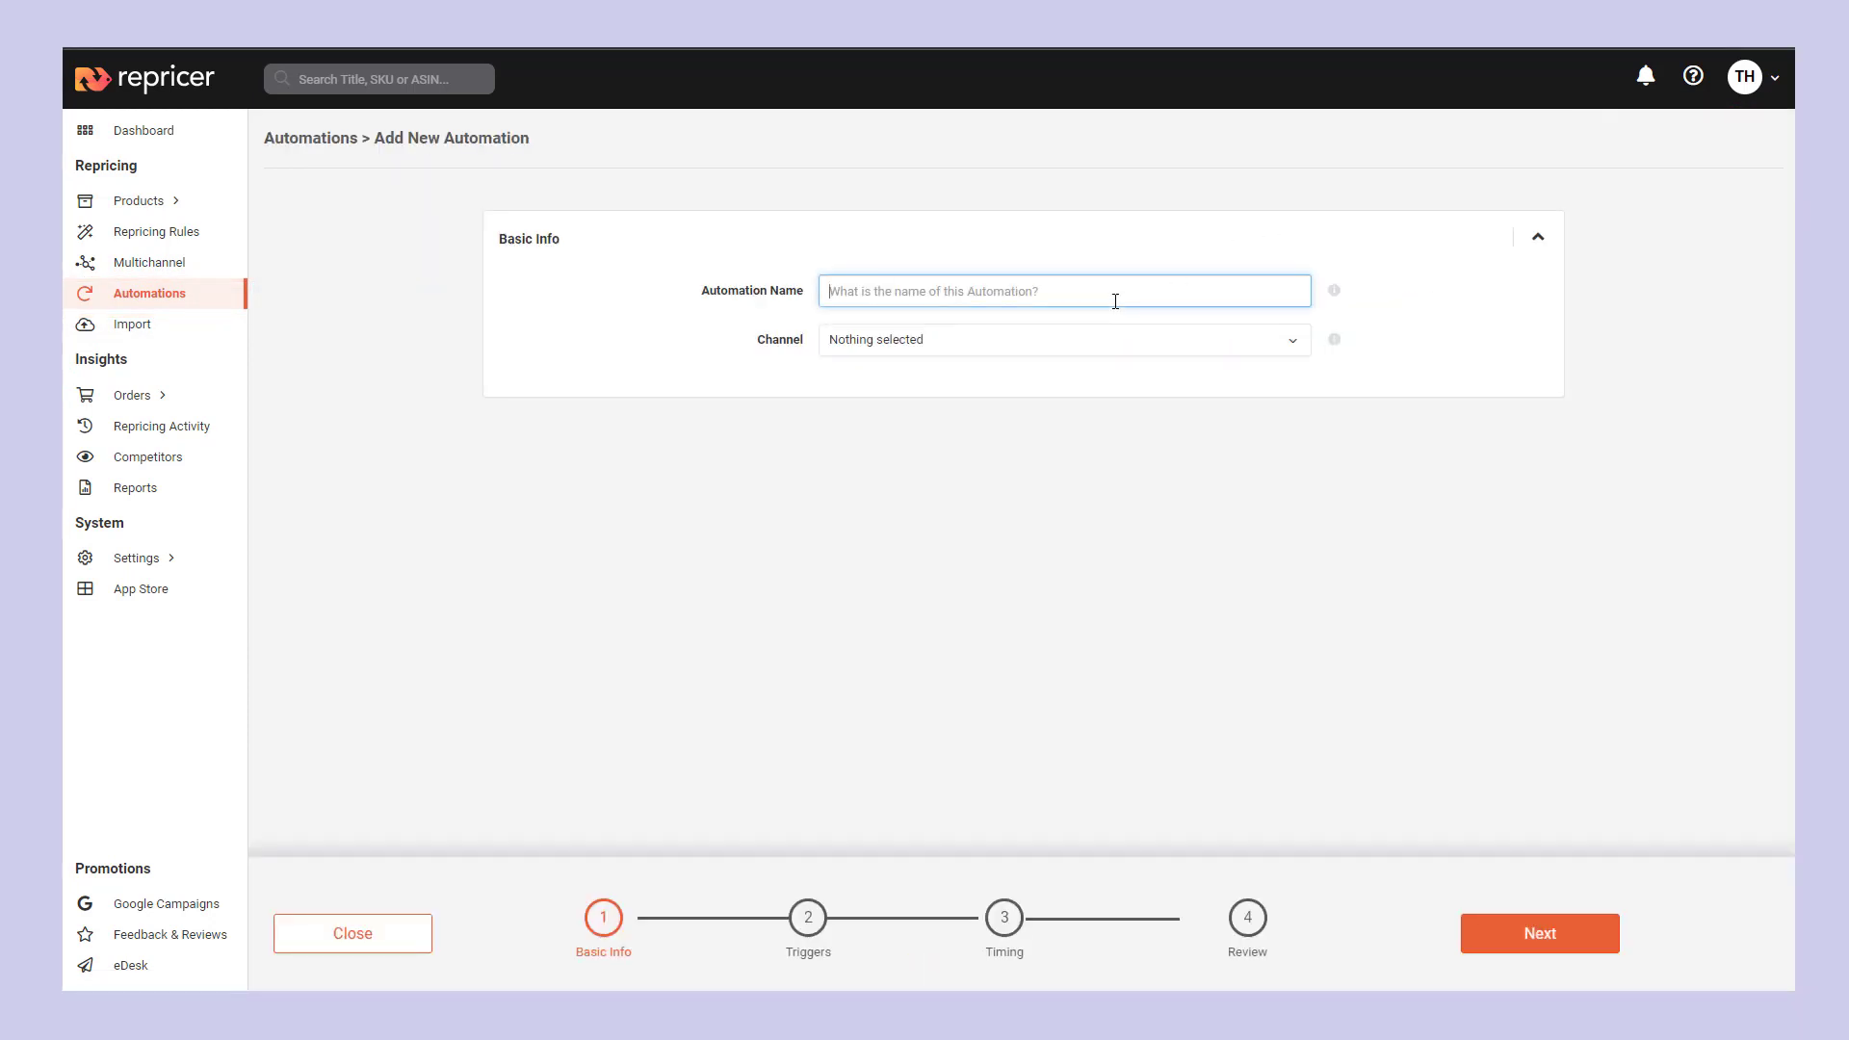
{"action": "type", "text": "BB Rule"}
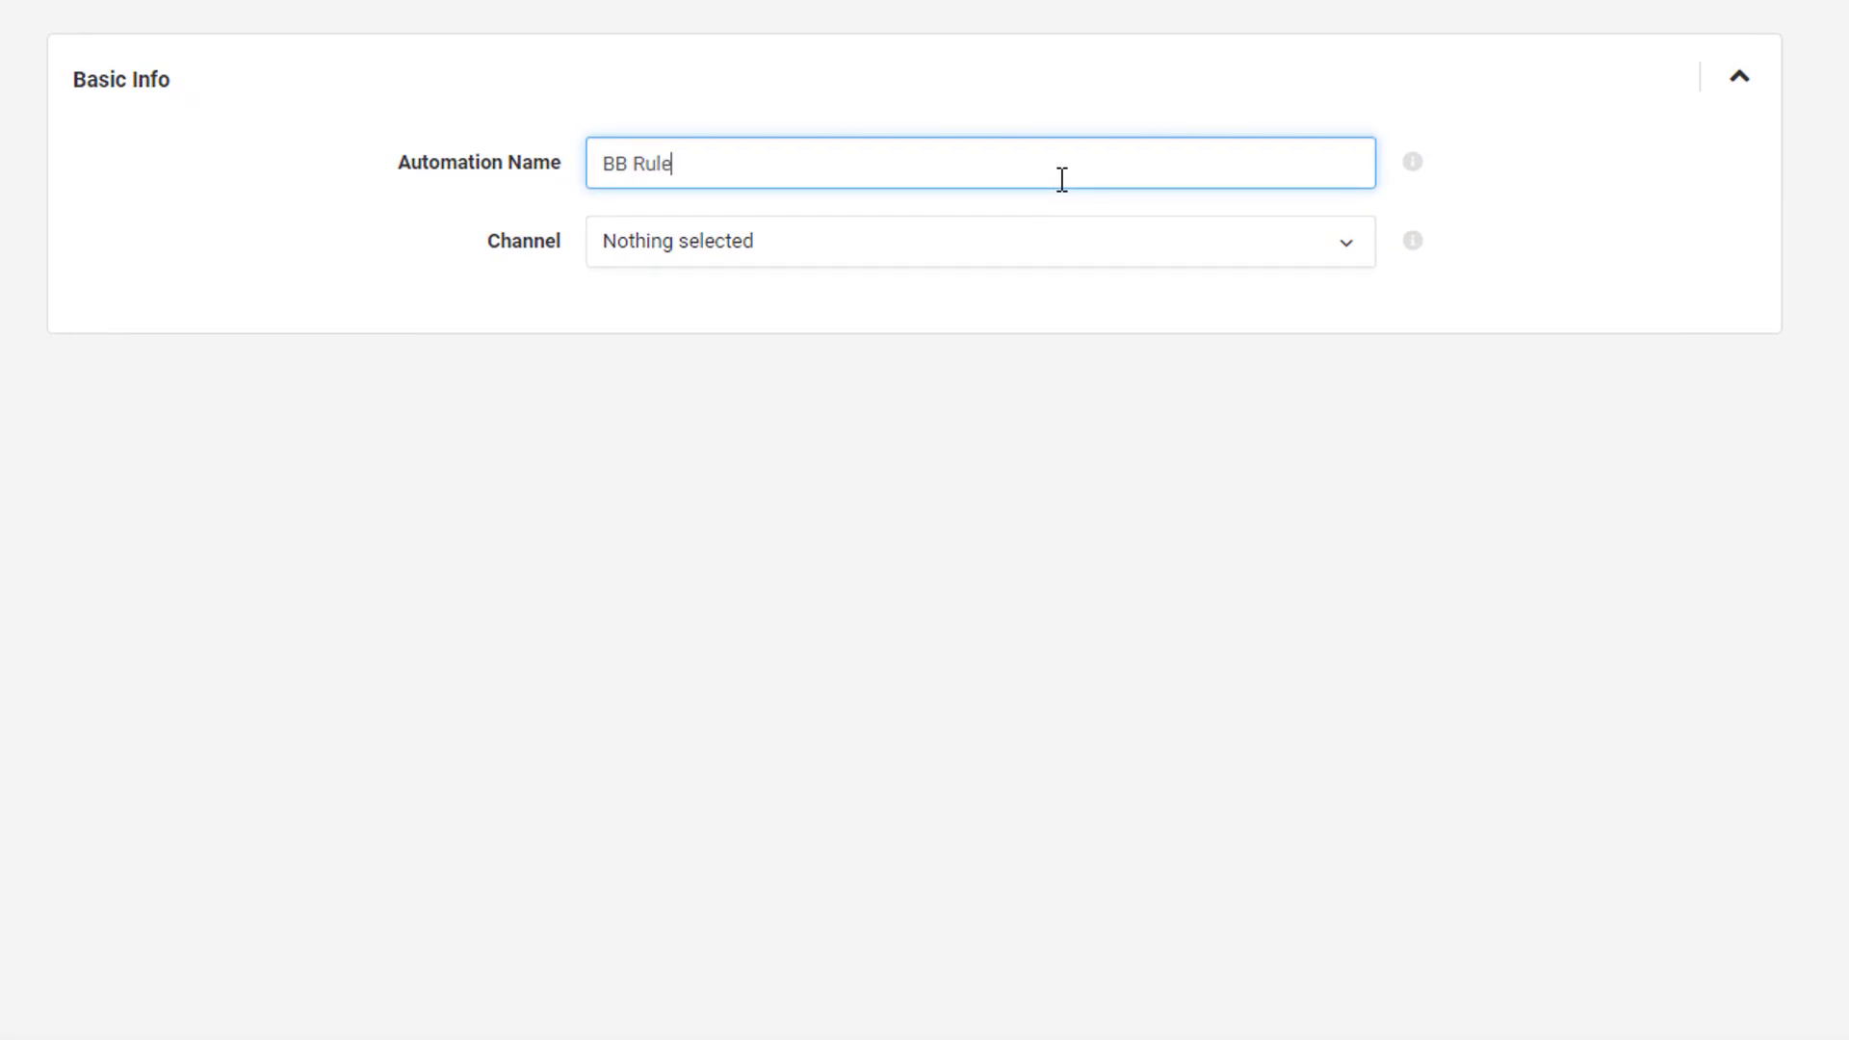
{"action": "left_click", "coordinate": [999, 252]}
{"action": "left_click", "coordinate": [945, 334]}
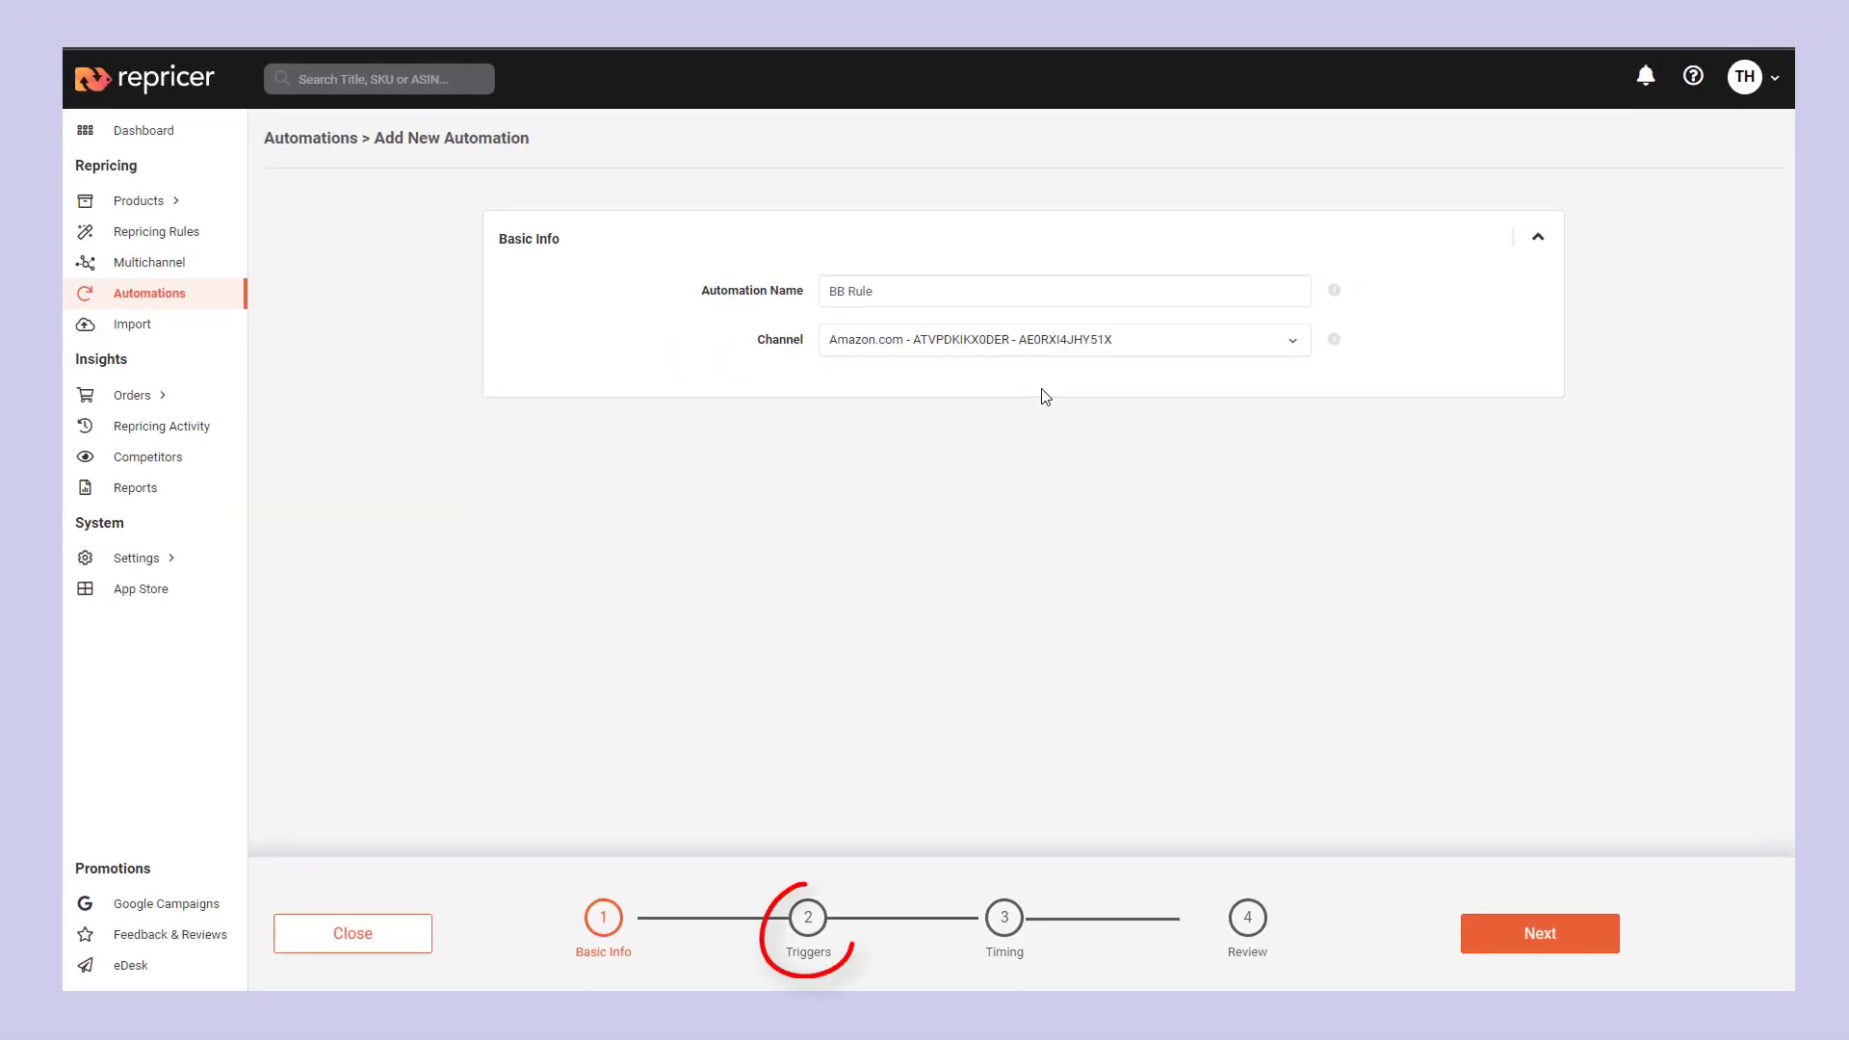
- Set the automation's trigger to Price, with Current Price Greater than Buy Box Price
{"action": "left_click", "coordinate": [808, 917]}
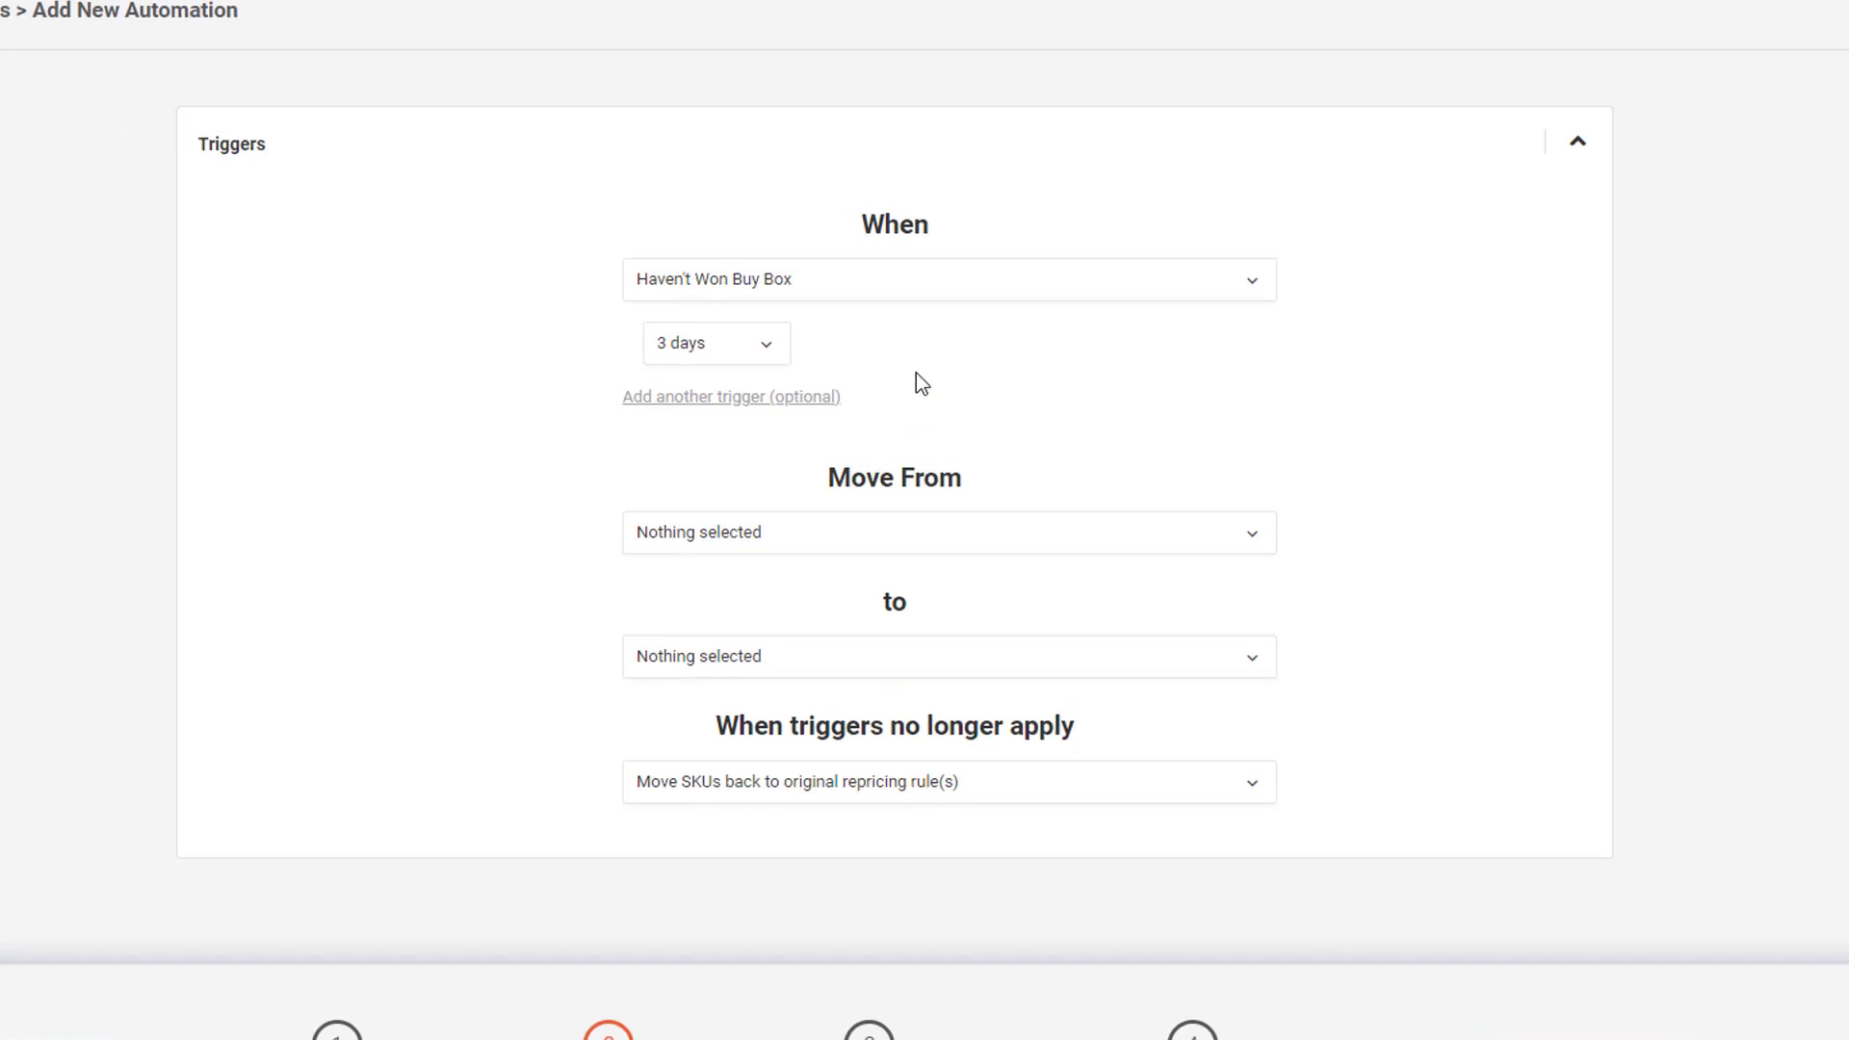
{"action": "left_click", "coordinate": [912, 294]}
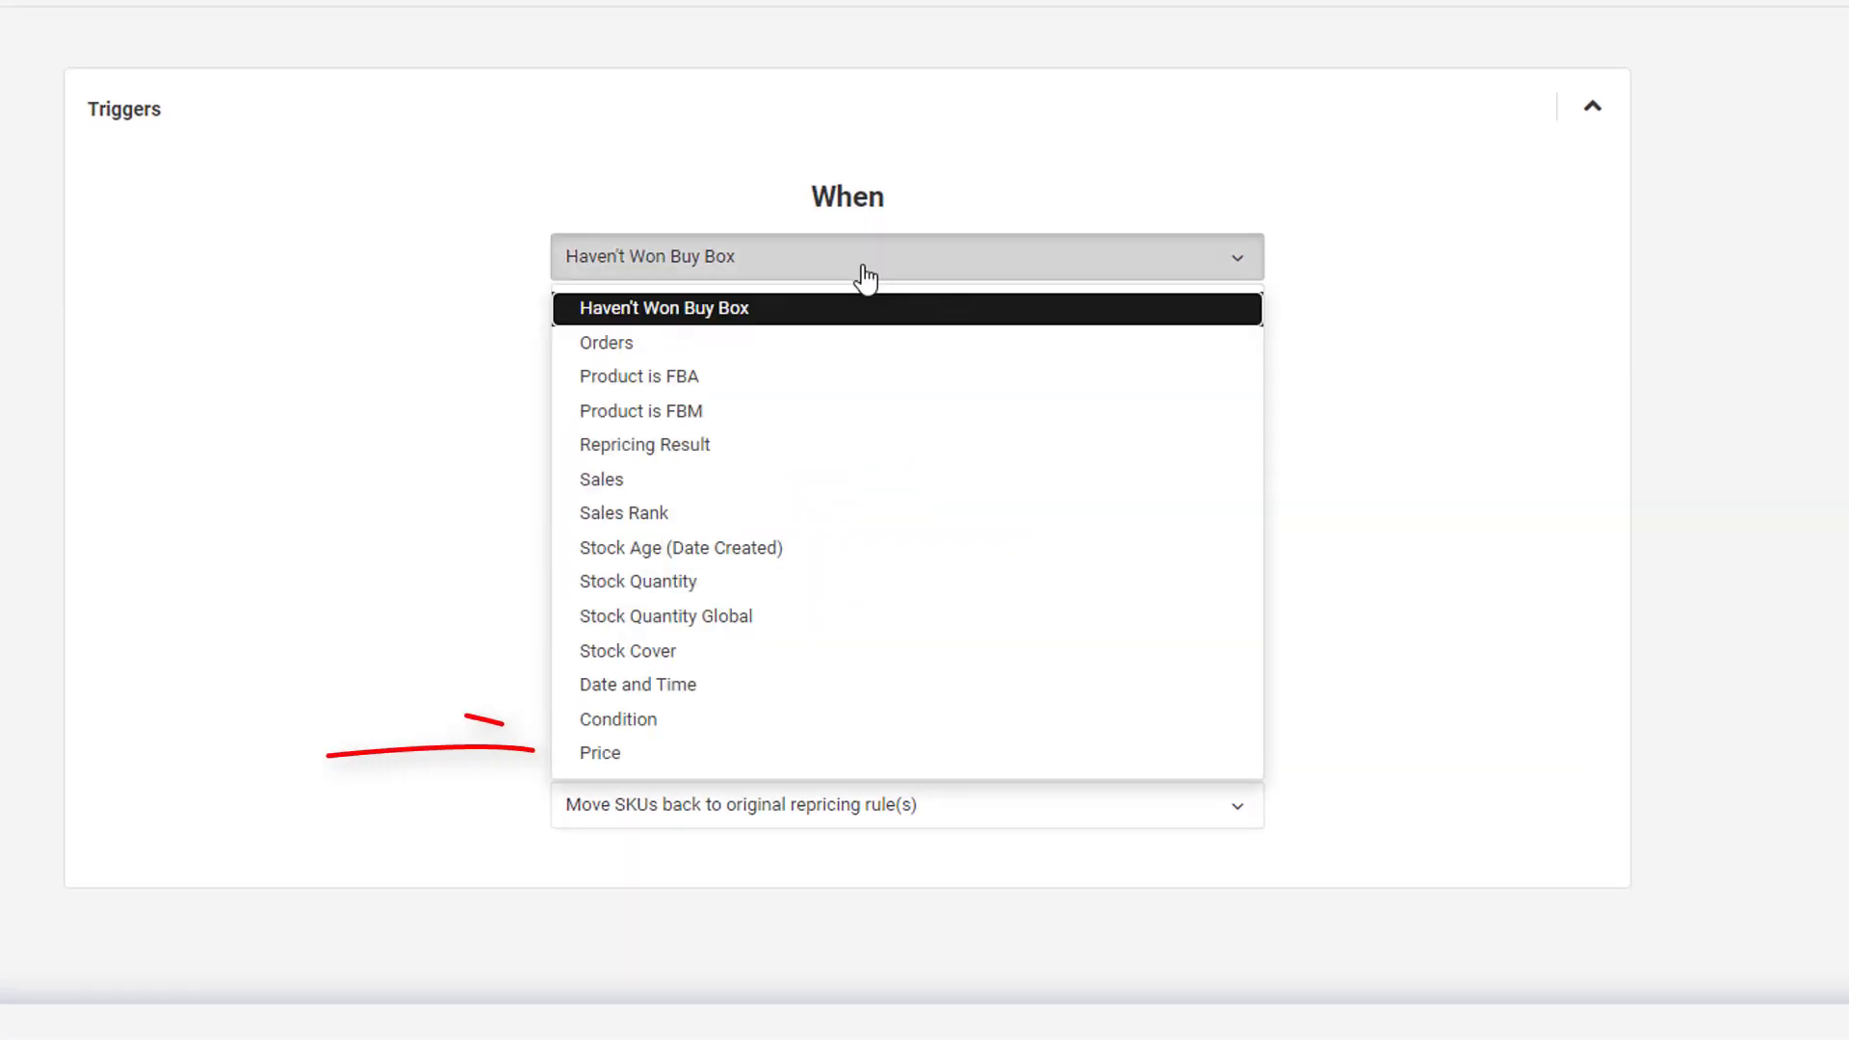
{"action": "left_click", "coordinate": [718, 752]}
{"action": "left_click", "coordinate": [661, 372]}
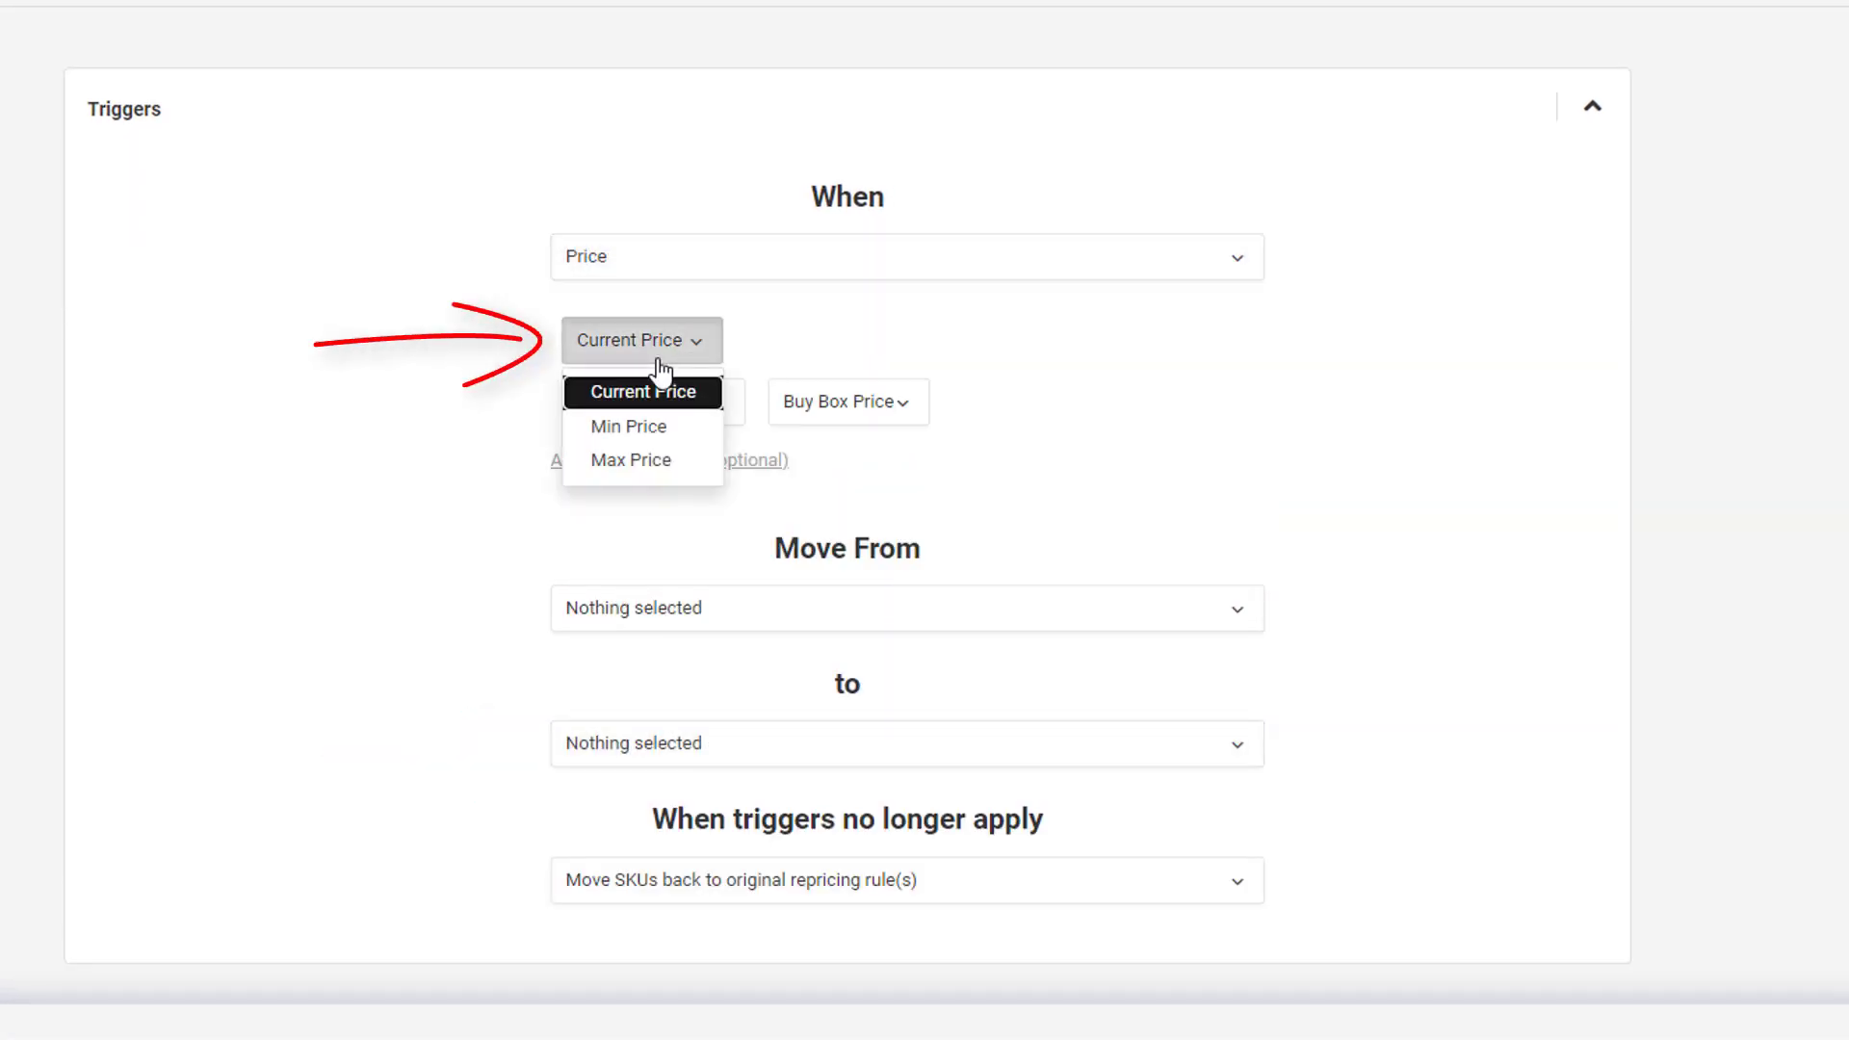
{"action": "left_click", "coordinate": [661, 363]}
{"action": "left_click", "coordinate": [876, 410]}
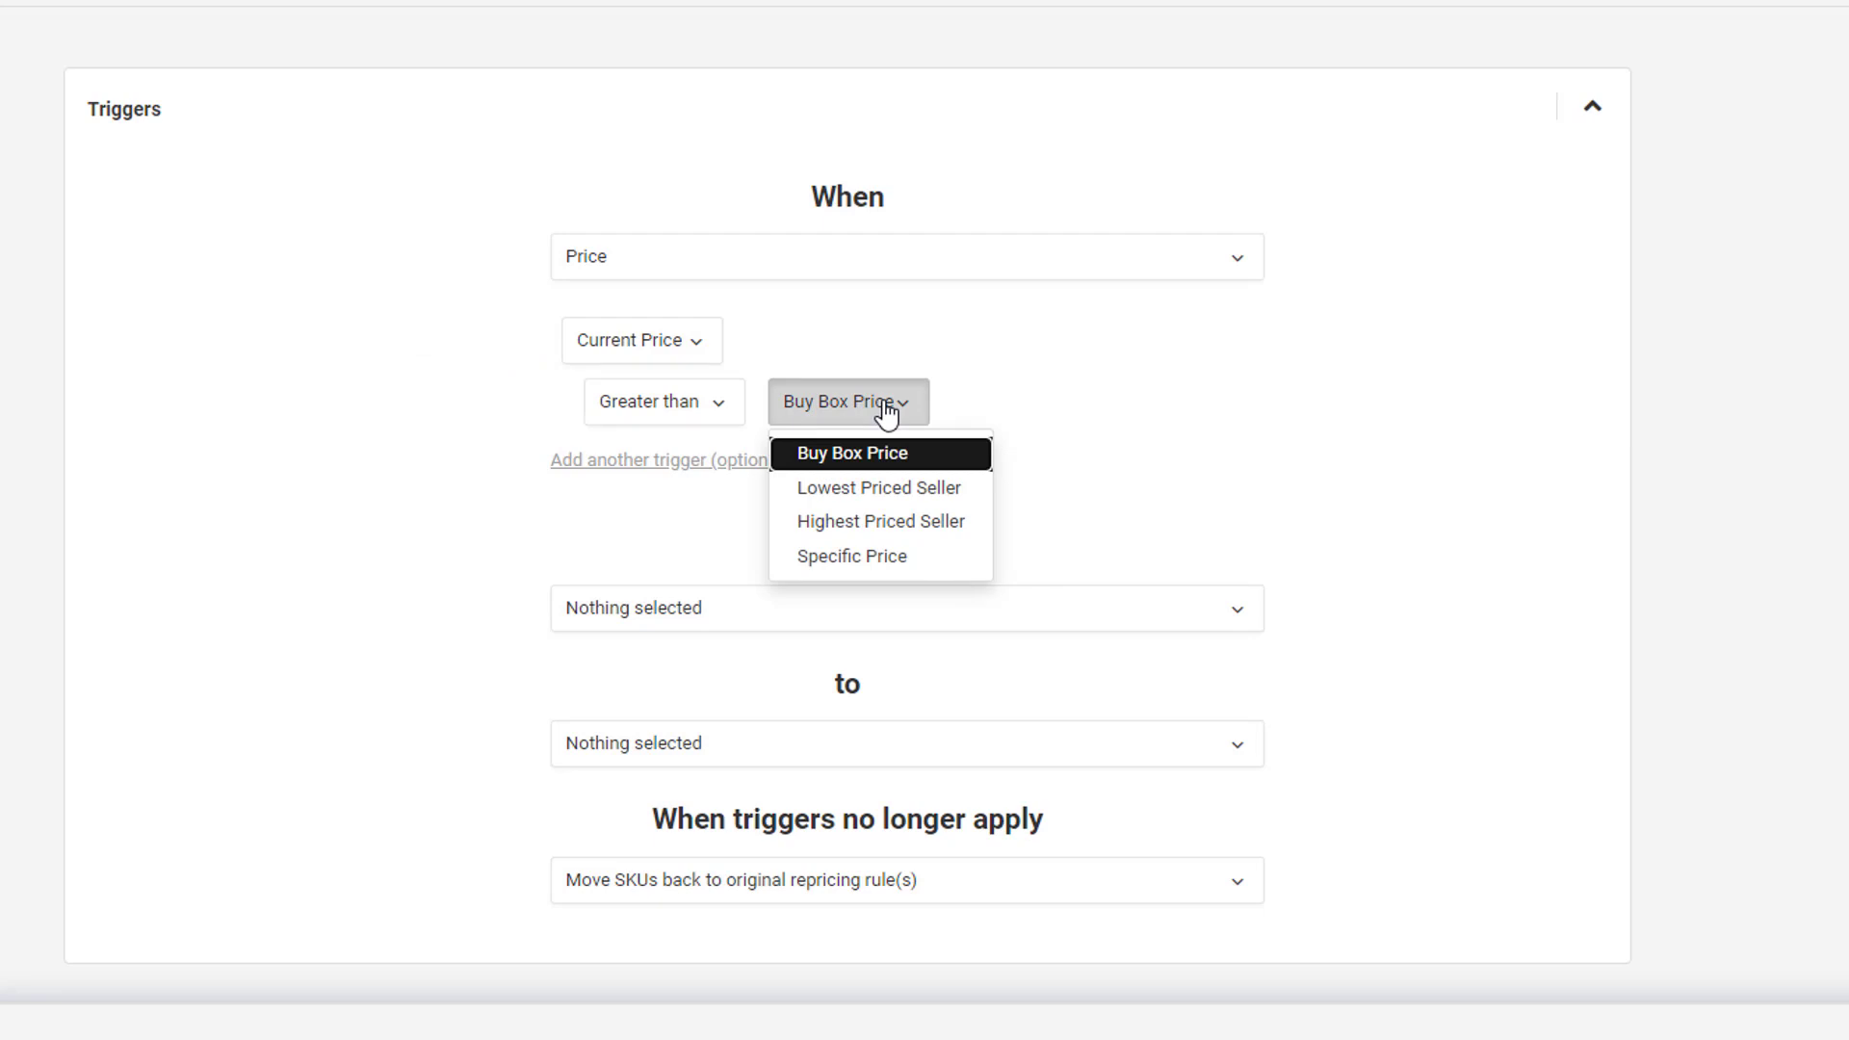
{"action": "left_click", "coordinate": [883, 407]}
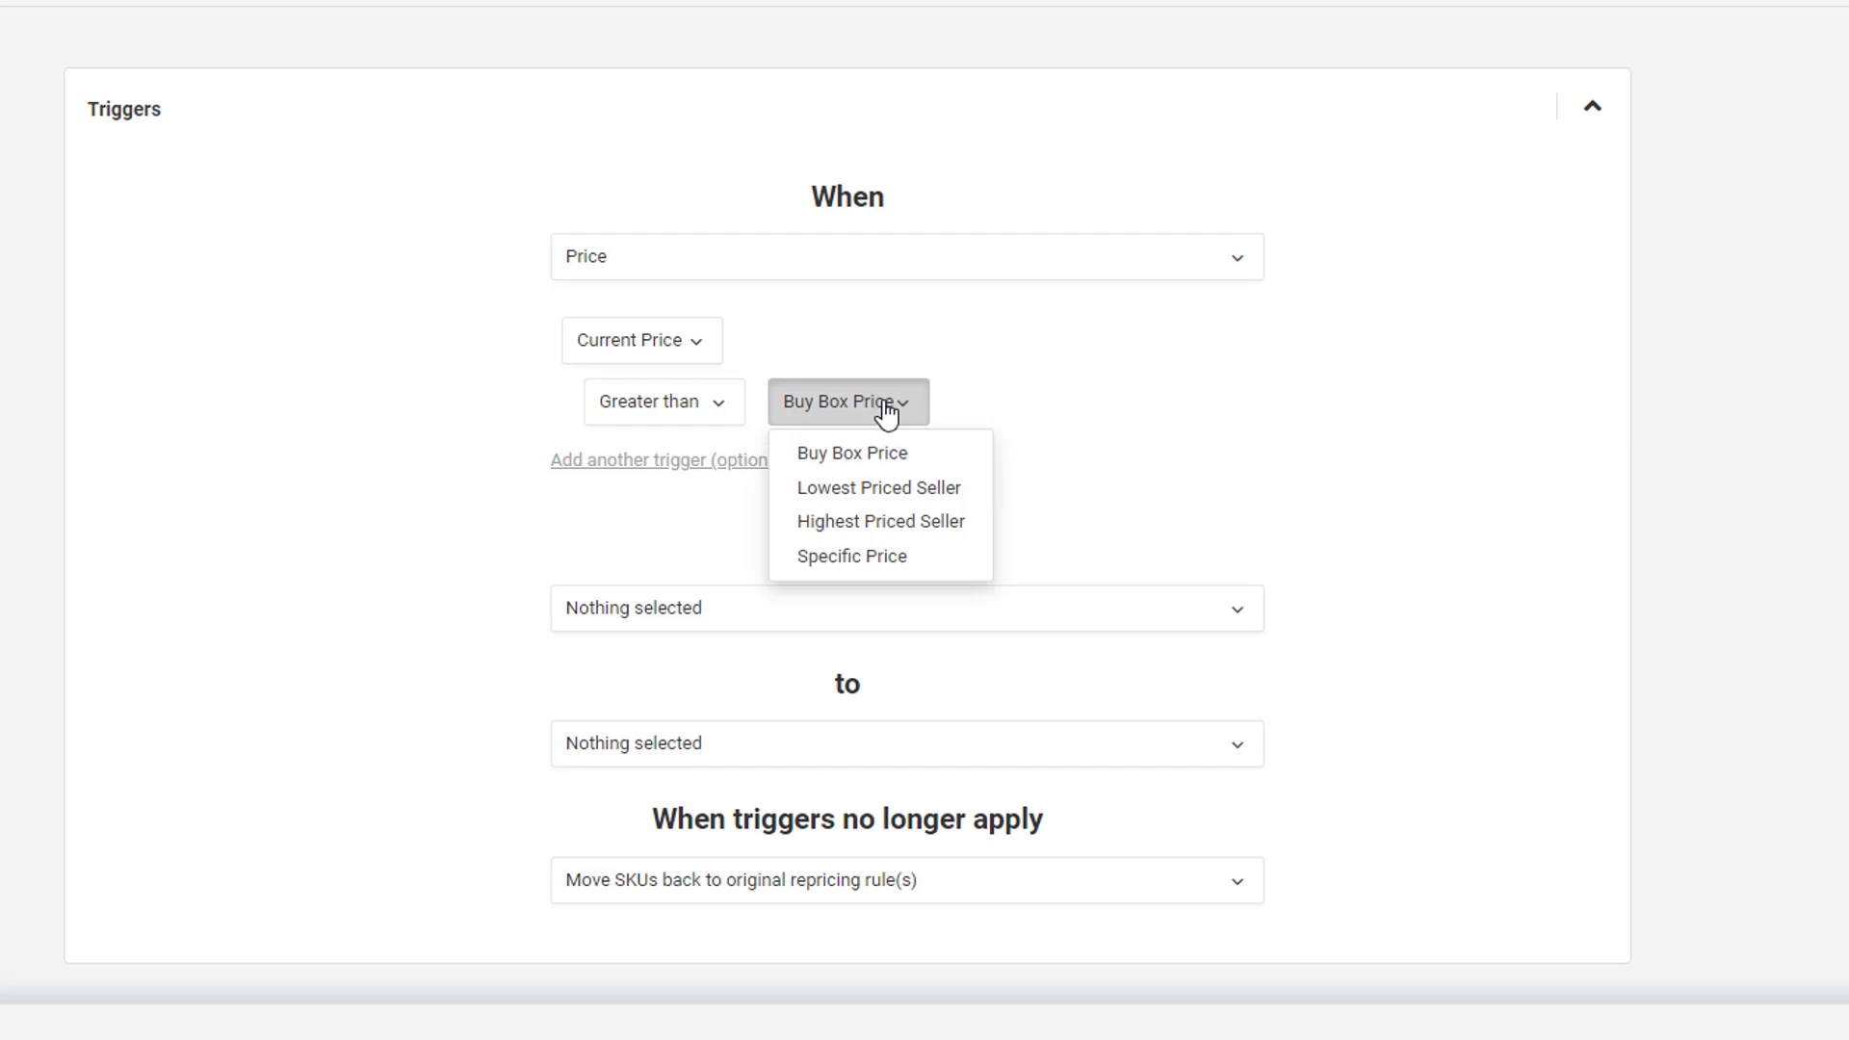
{"action": "left_click", "coordinate": [1066, 405]}
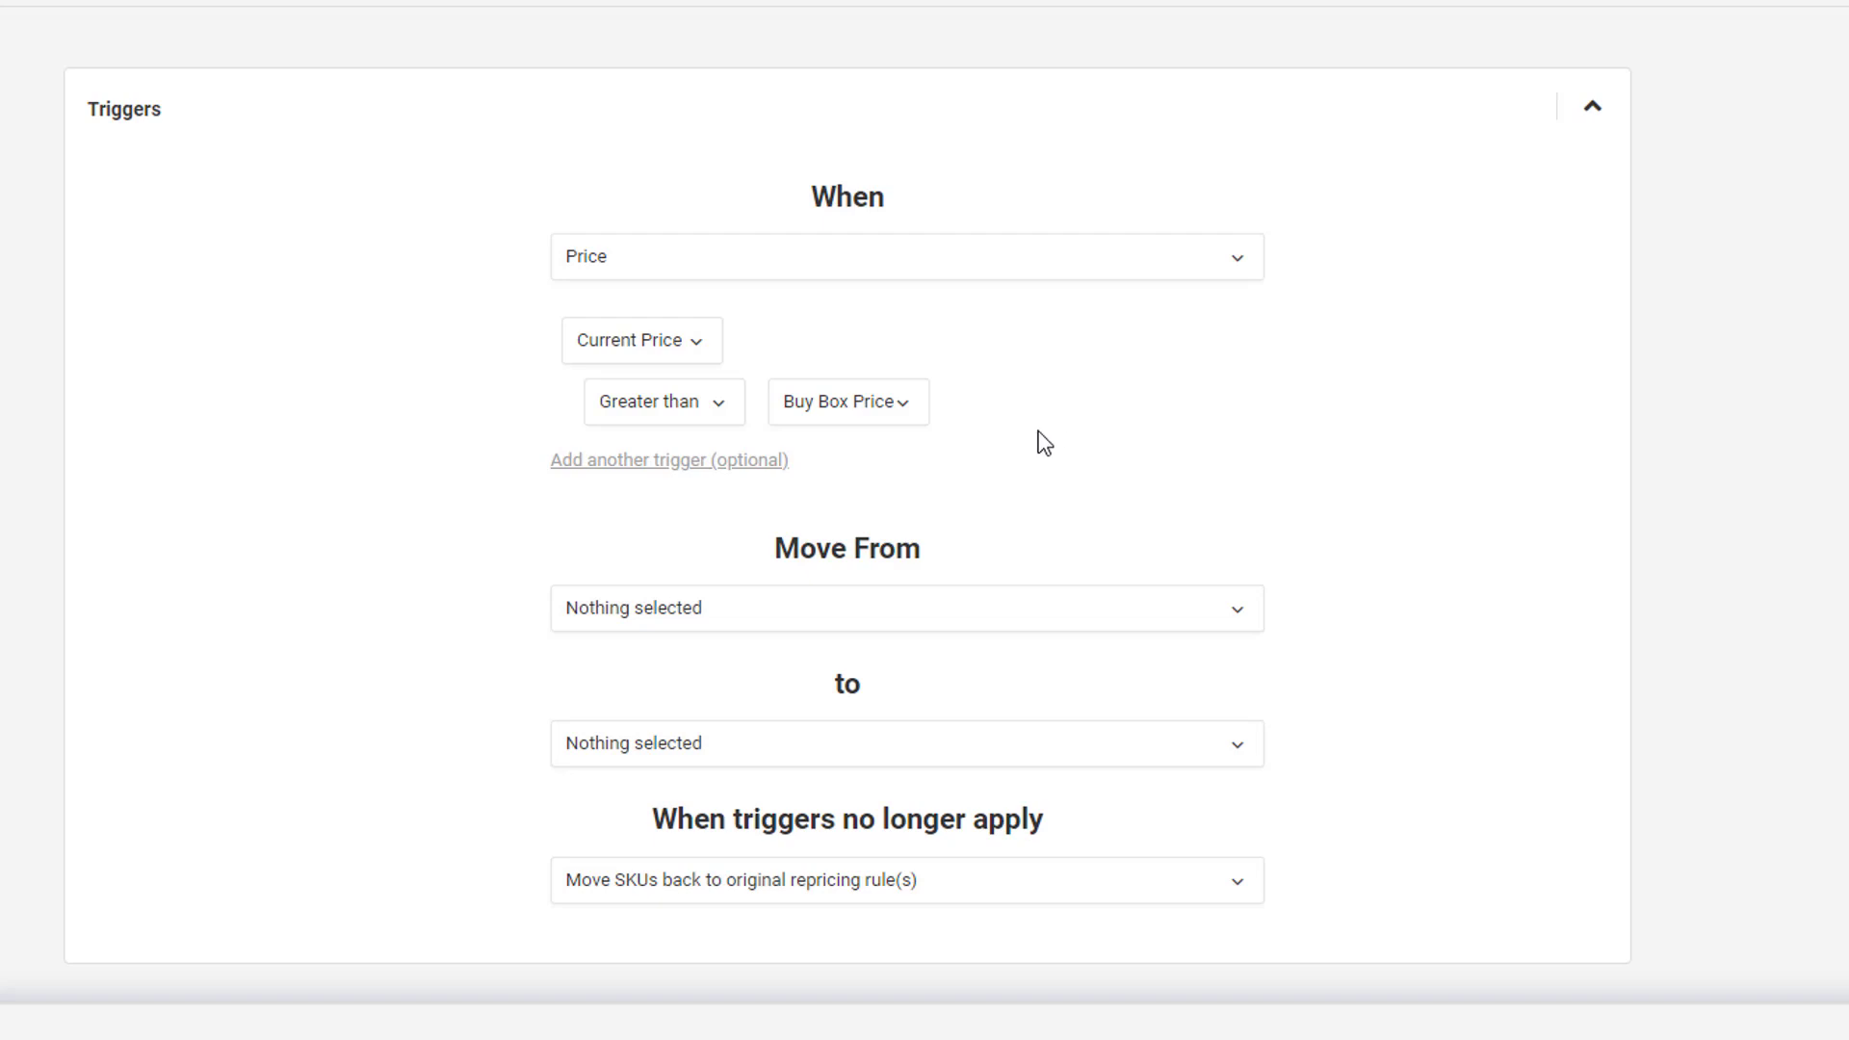
- Choose Default Assigned Rule for new products, FBA Rule, MFN Rule, Super Agressive Rule and Used Rule as the rules to move from
{"action": "left_click", "coordinate": [838, 603]}
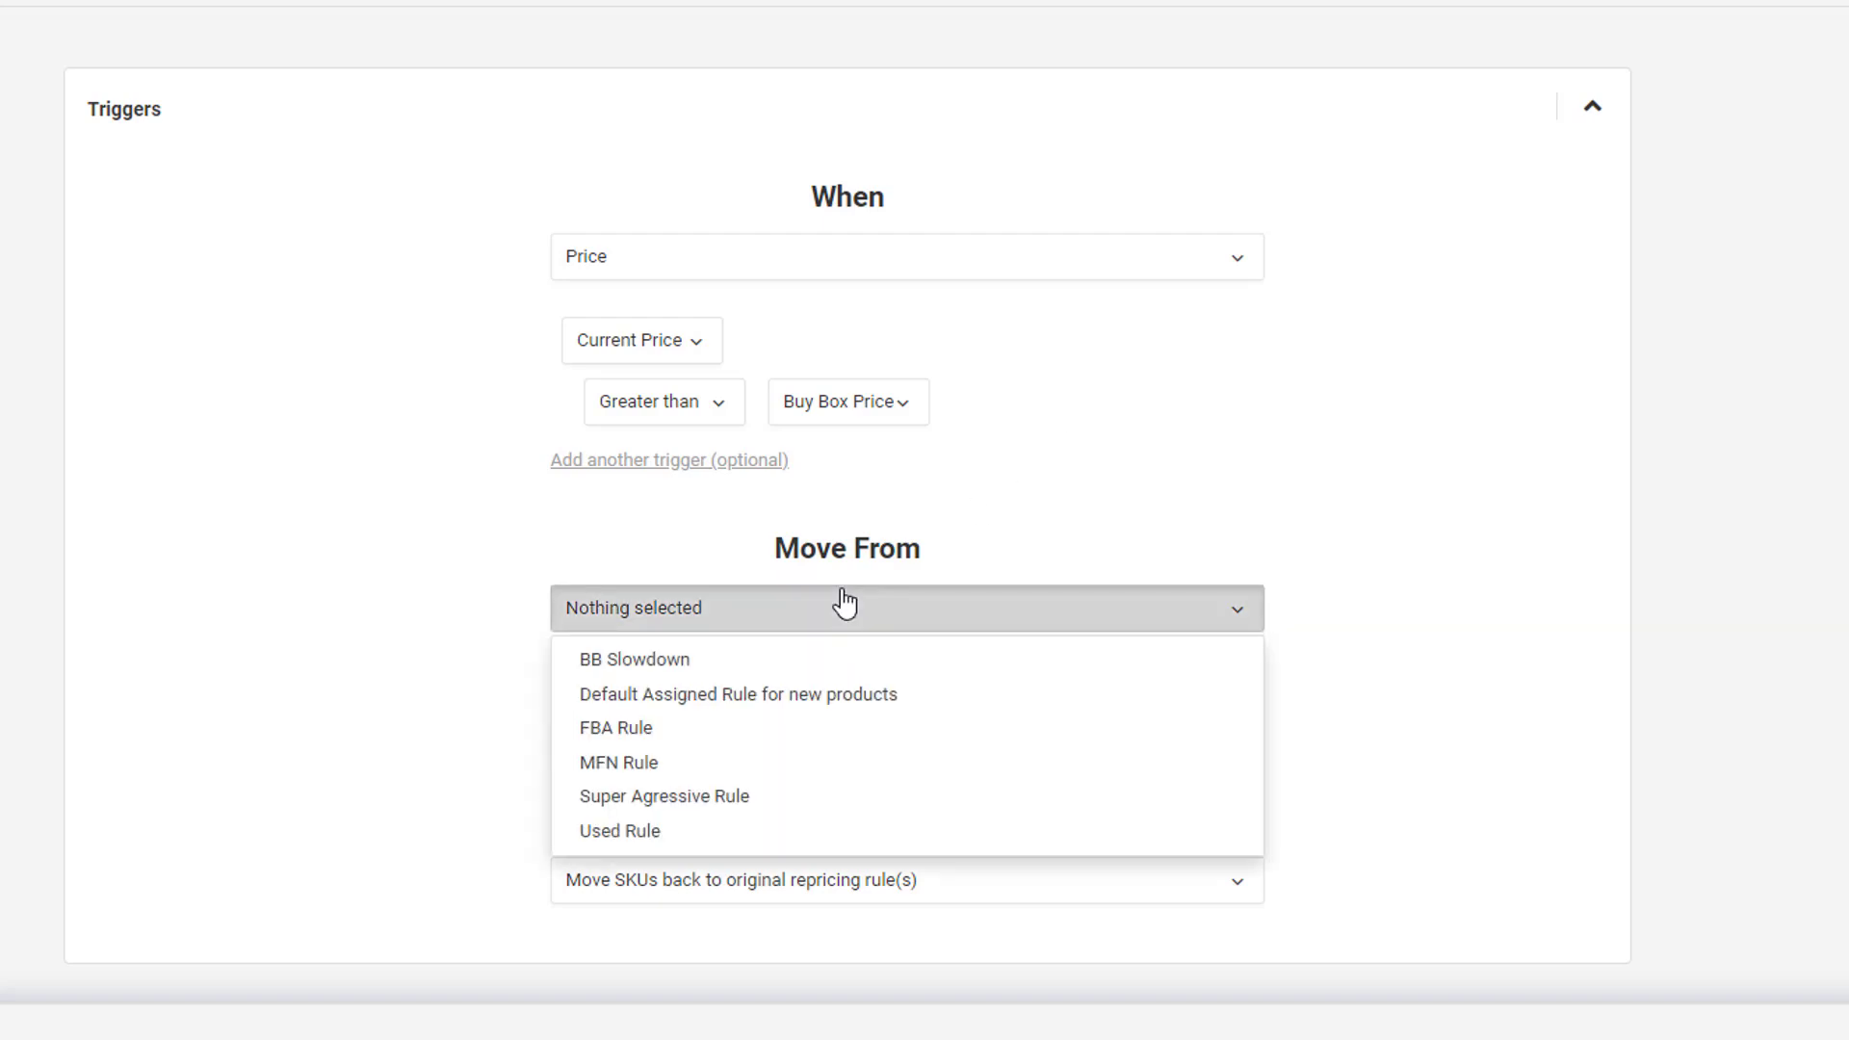
{"action": "left_click", "coordinate": [771, 694]}
{"action": "left_click", "coordinate": [757, 729]}
{"action": "left_click", "coordinate": [748, 798]}
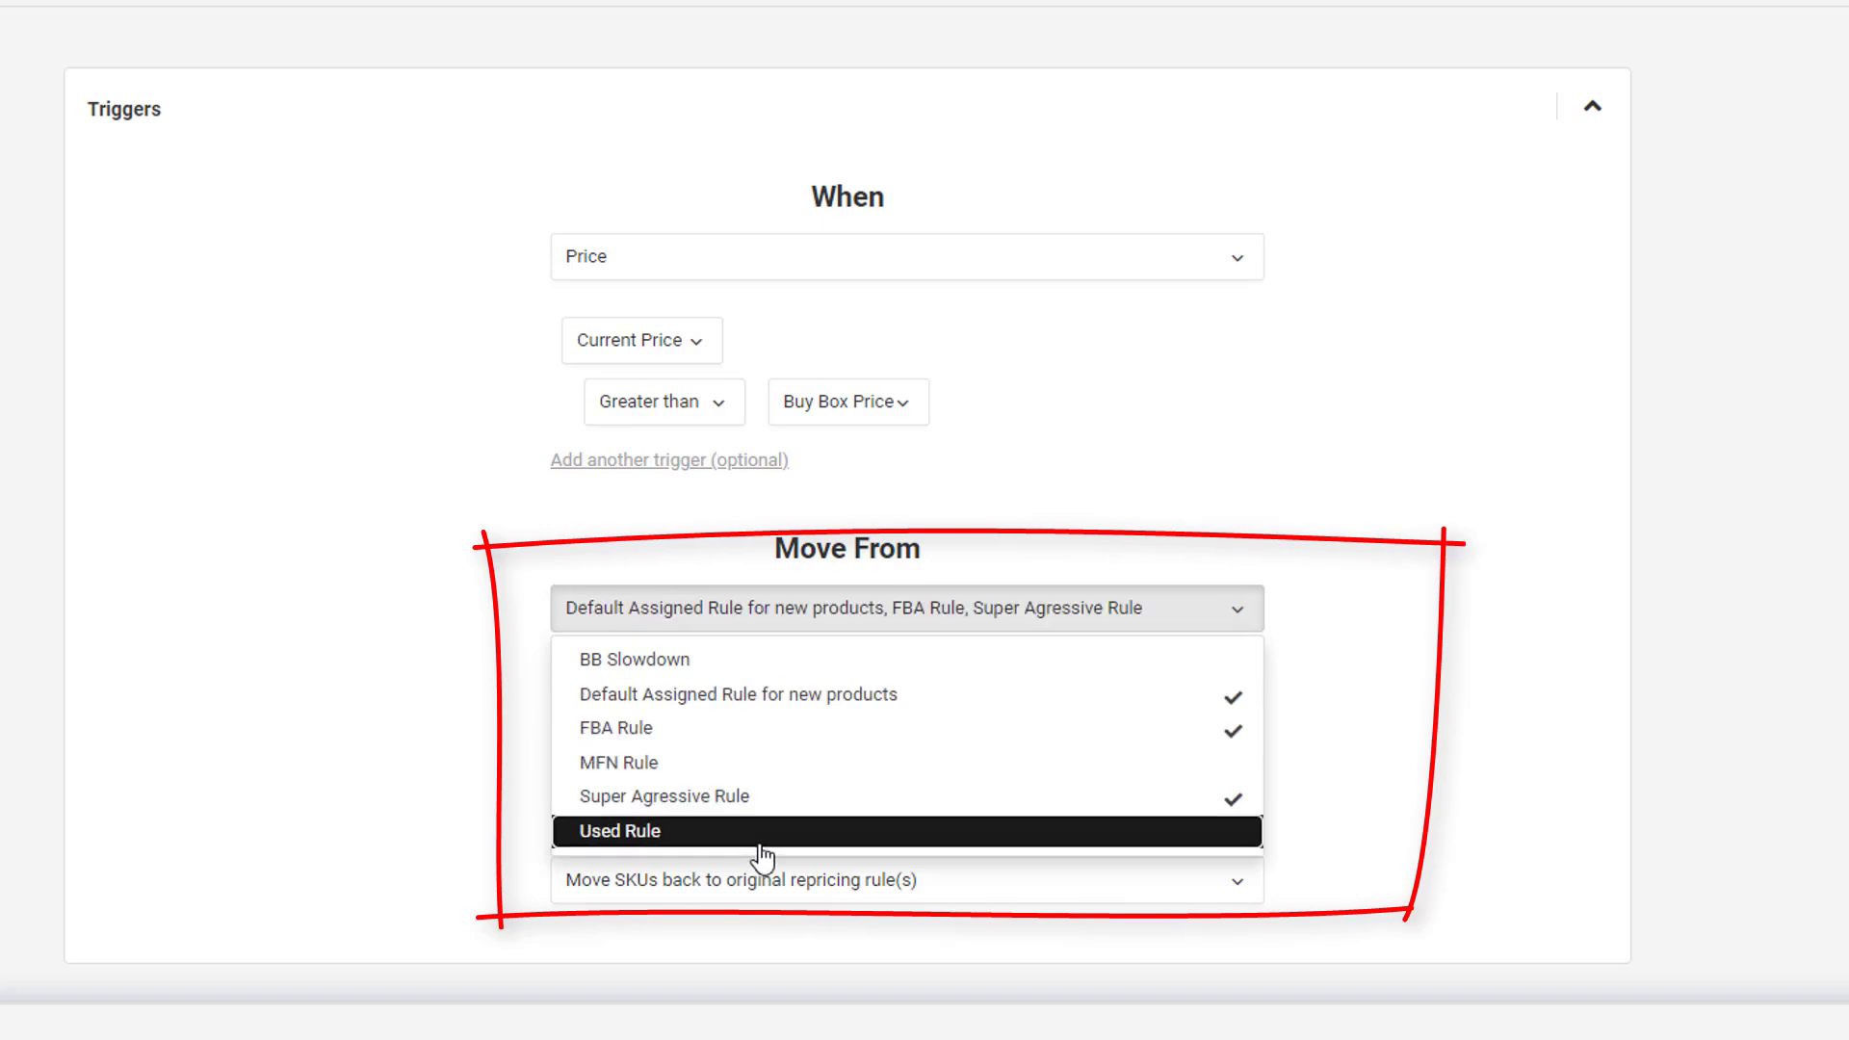
{"action": "left_click", "coordinate": [756, 830]}
{"action": "left_click", "coordinate": [767, 762]}
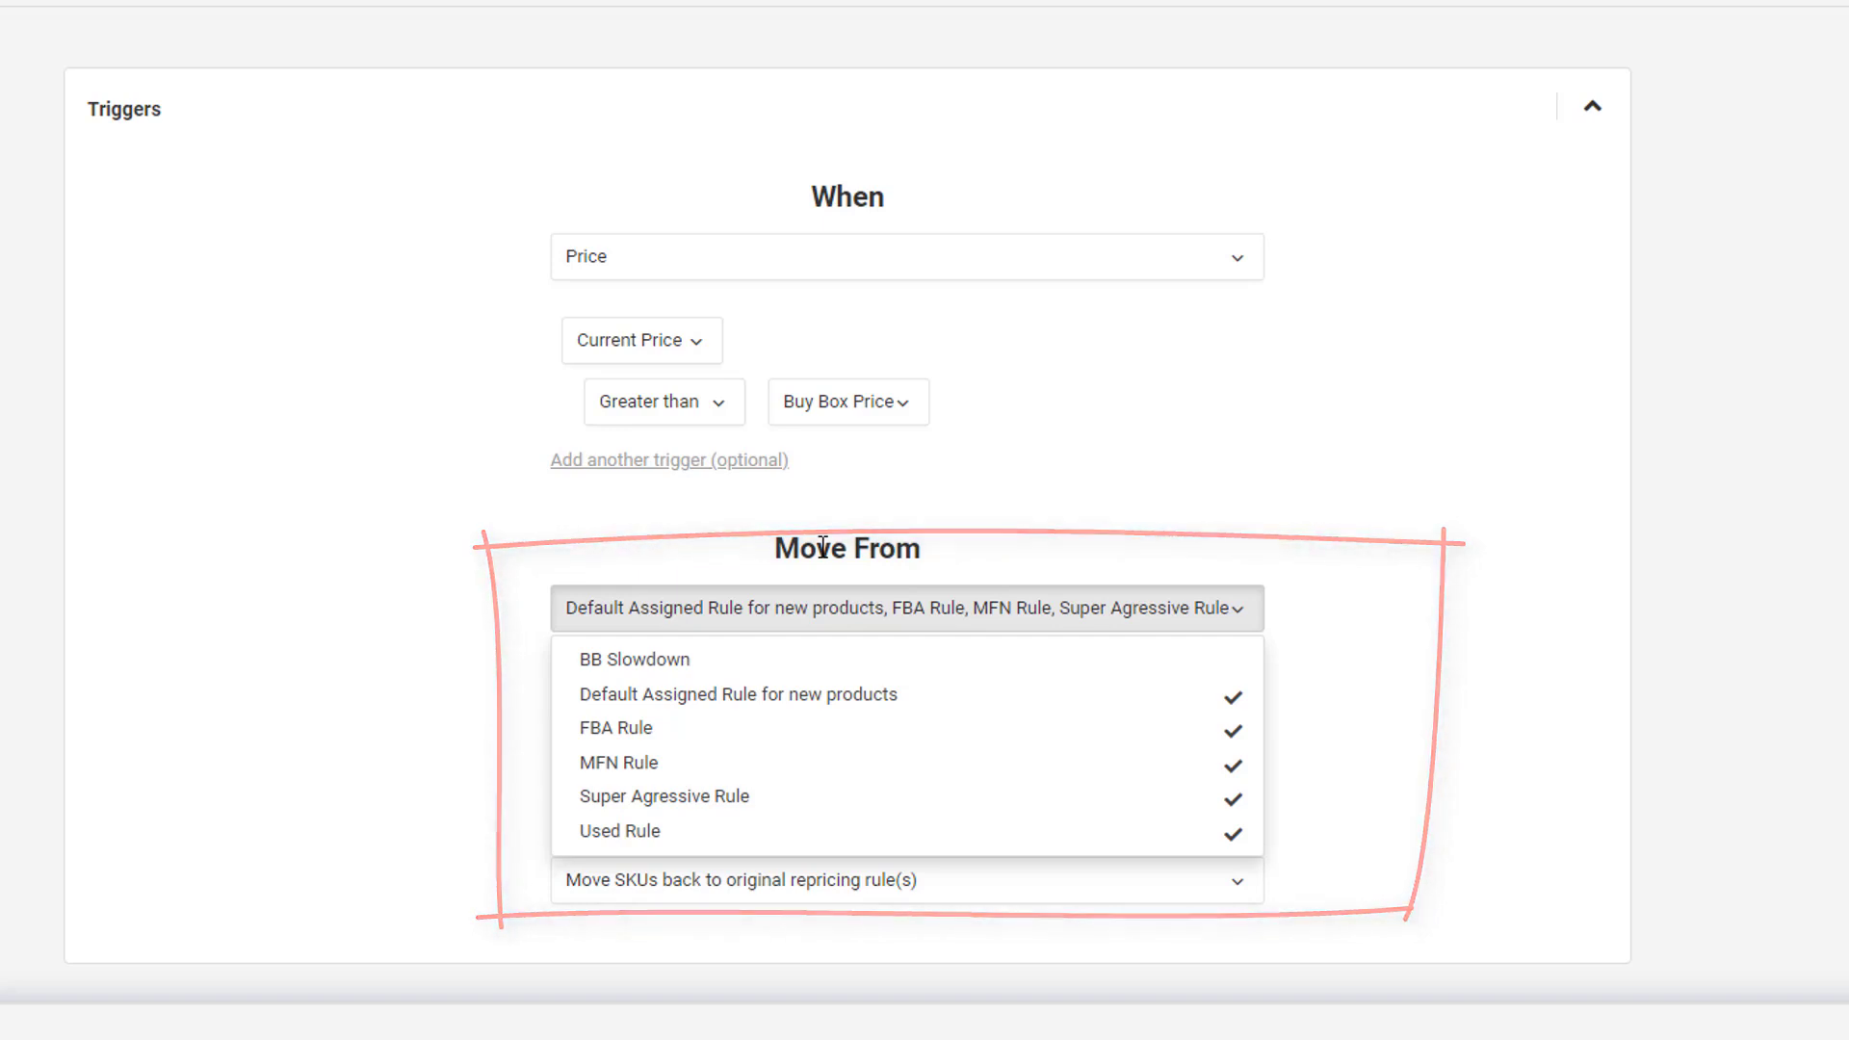
{"action": "left_click", "coordinate": [822, 547]}
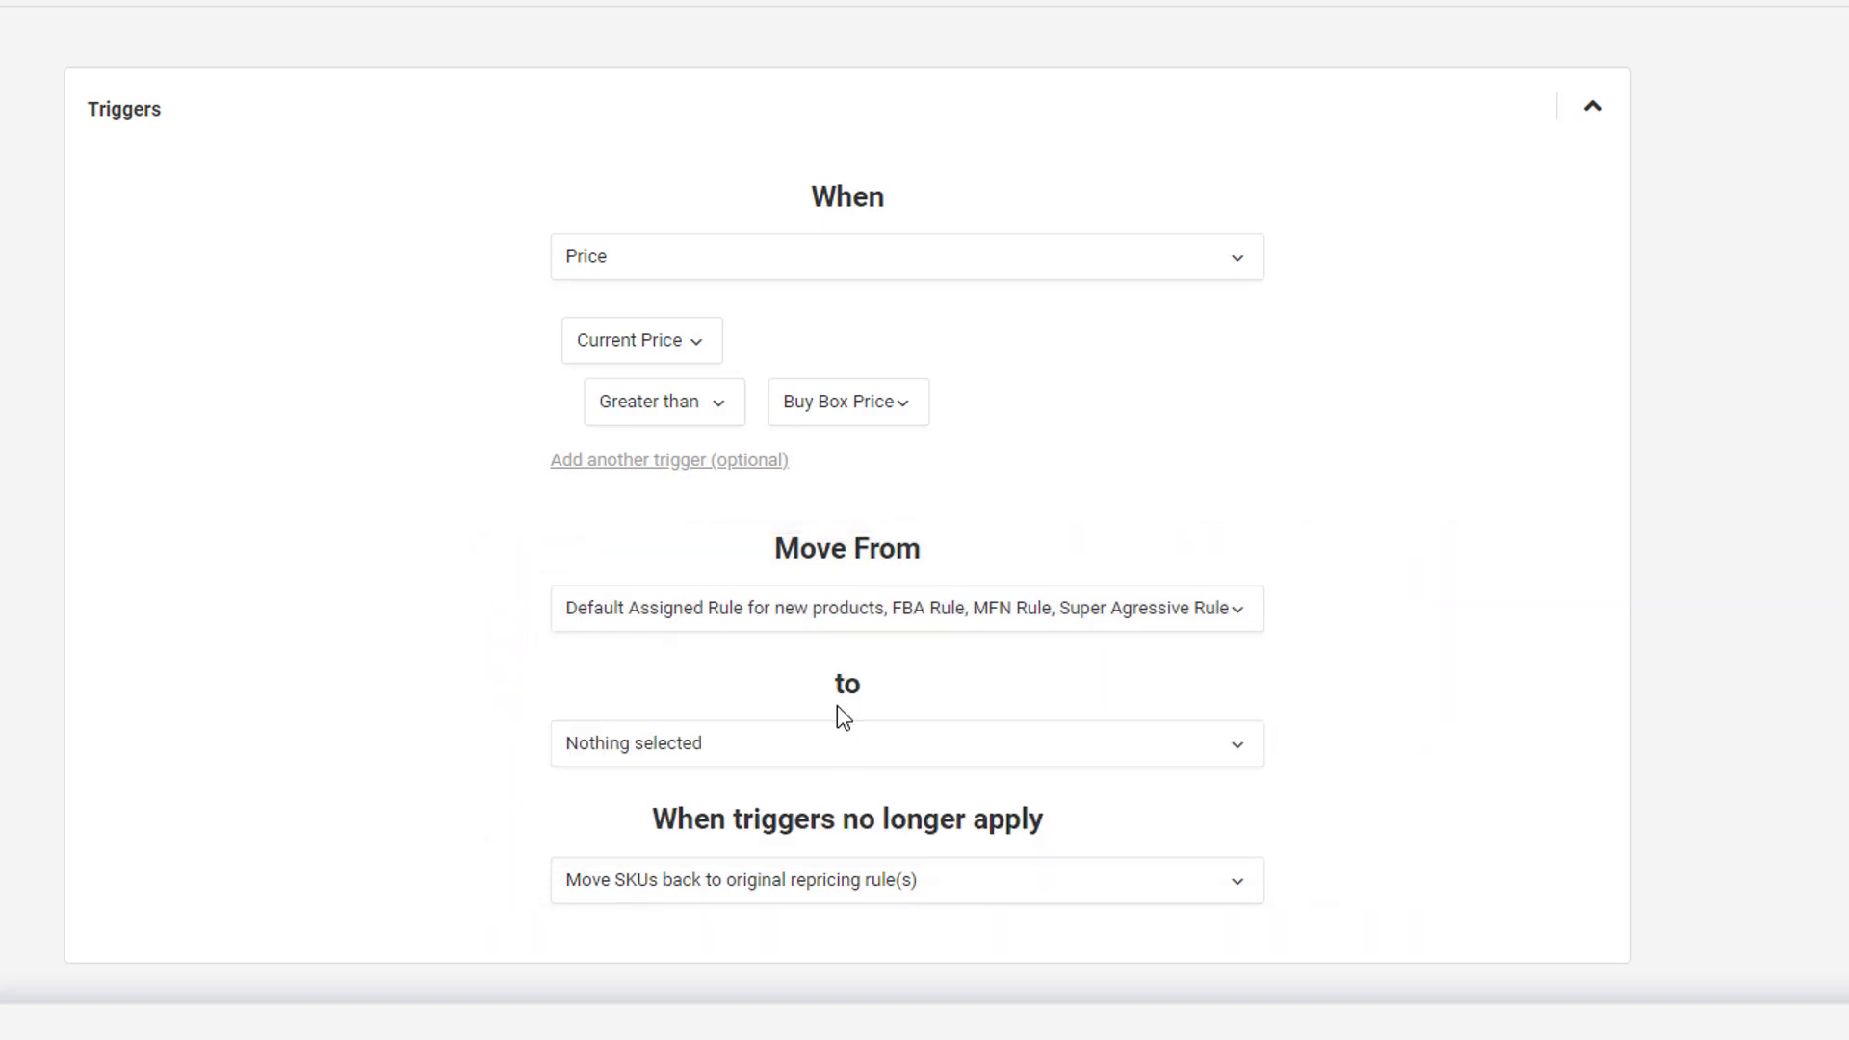
- Set BB Slowdown as the destination rule and keep moving SKUs back to their original repricing rule(s) when triggers no longer apply
{"action": "left_click", "coordinate": [828, 761]}
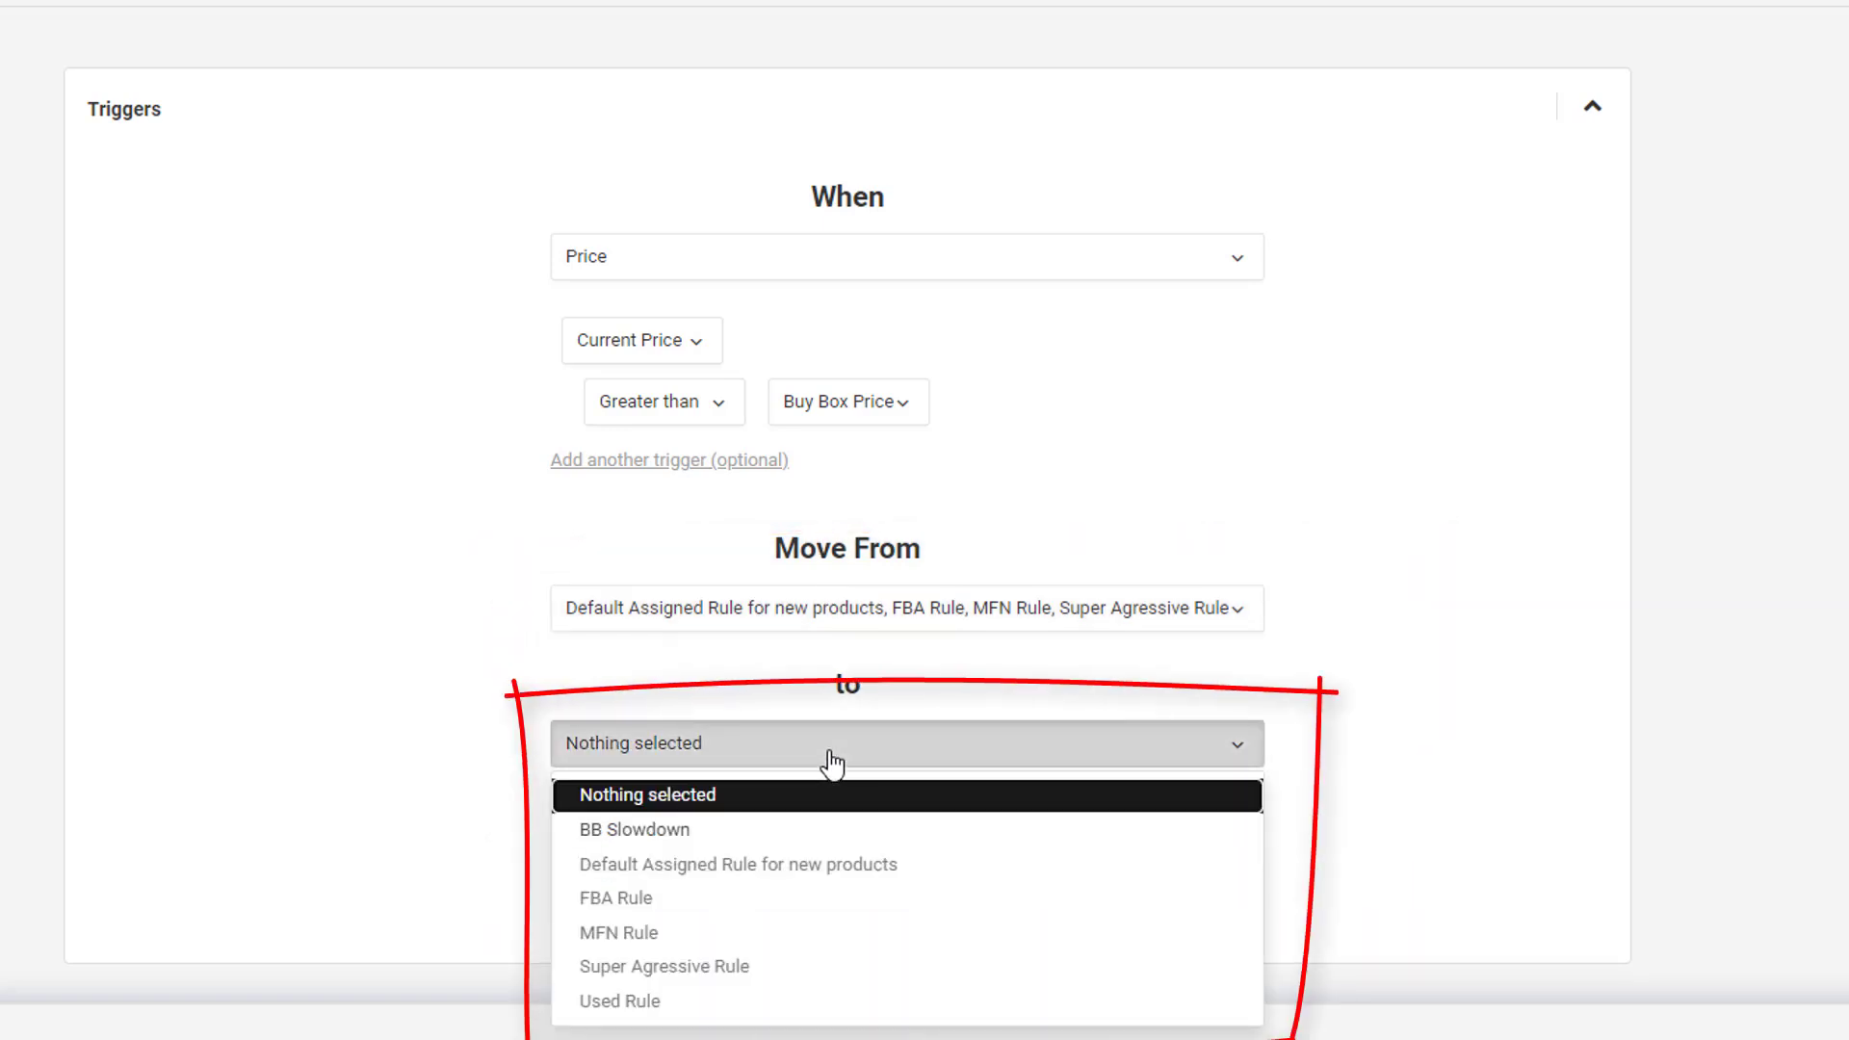
{"action": "left_click", "coordinate": [763, 836]}
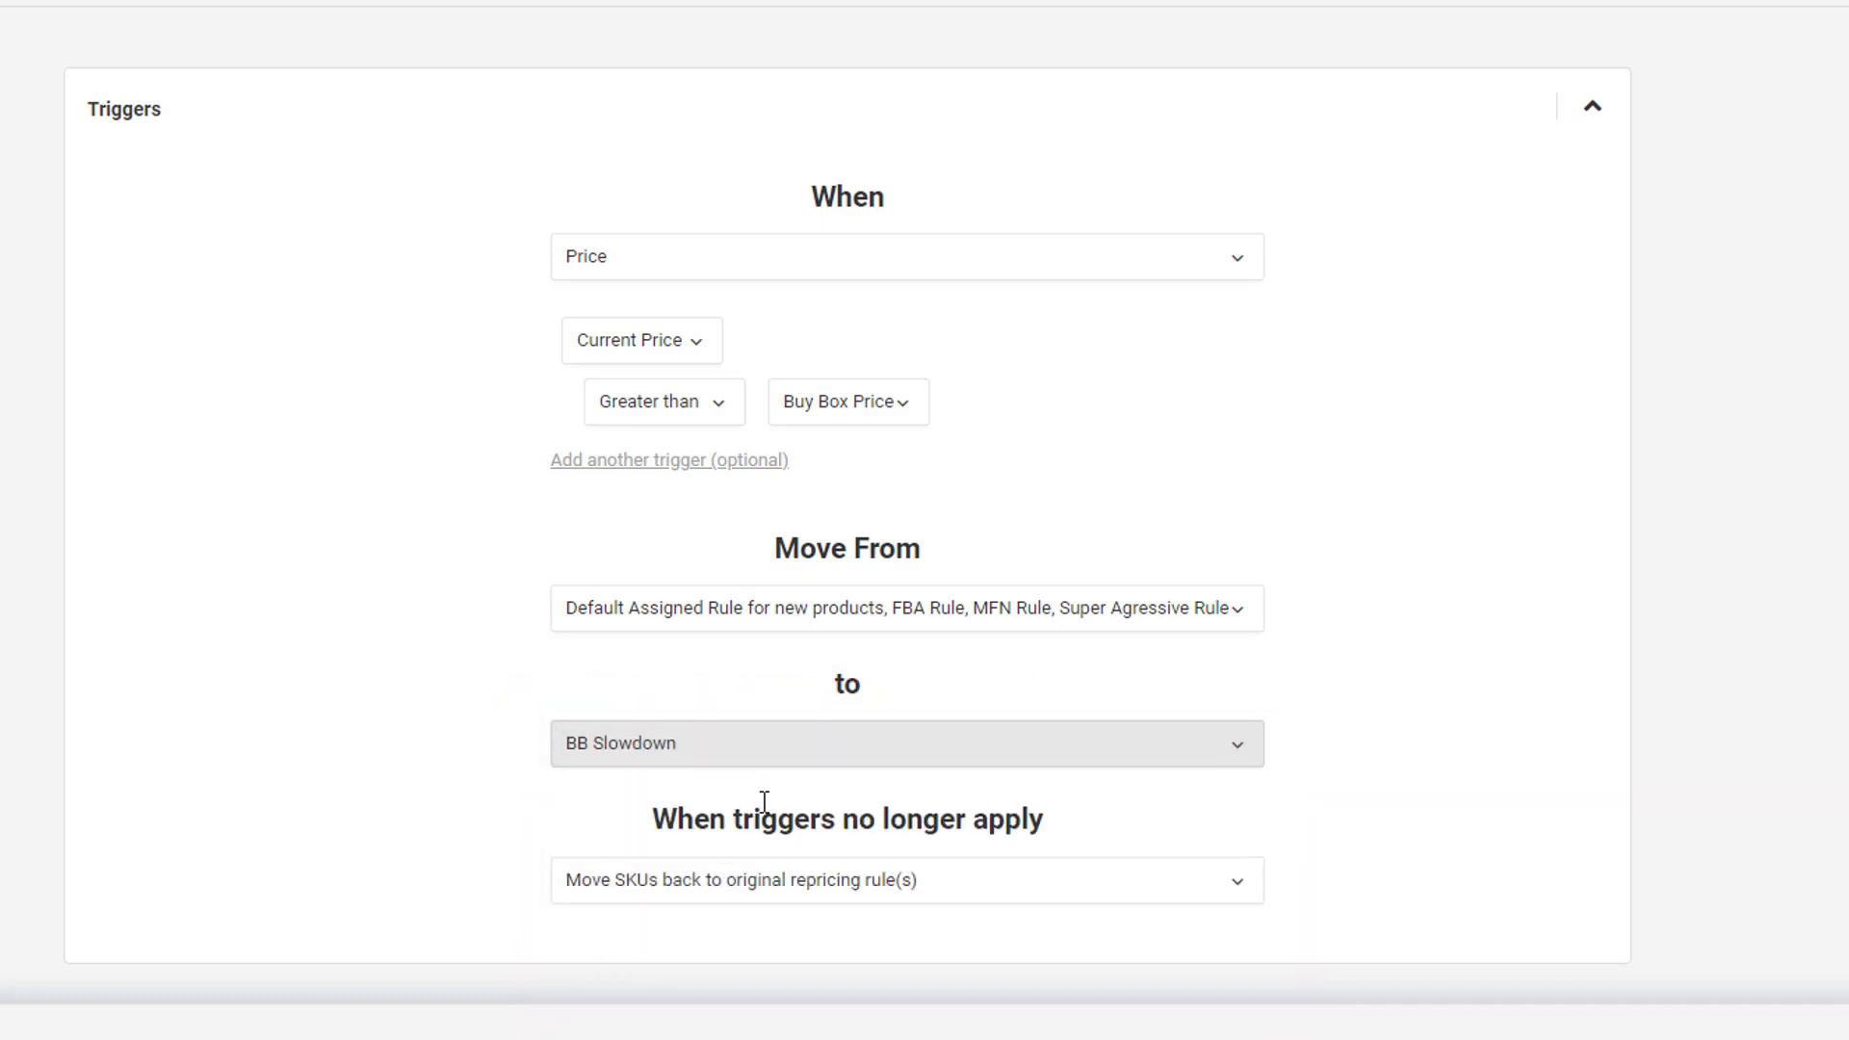
{"action": "left_click", "coordinate": [778, 892]}
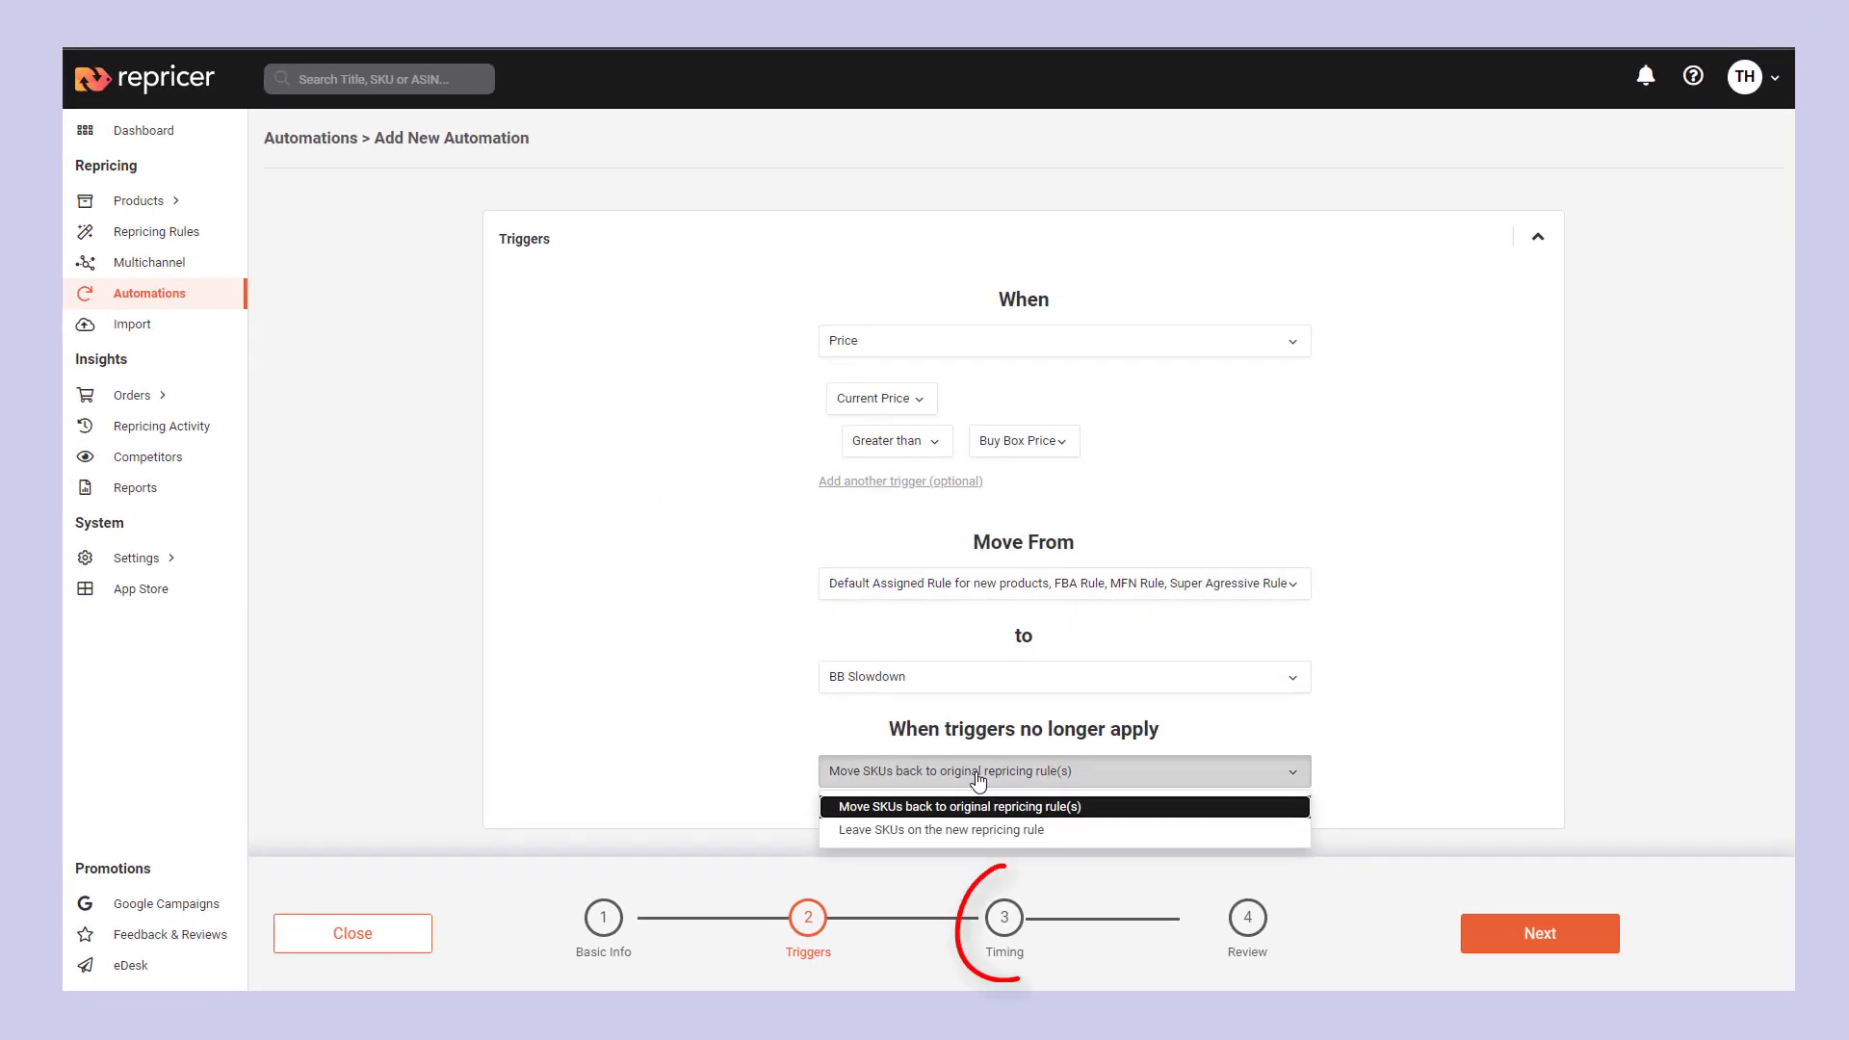
{"action": "left_click", "coordinate": [978, 778]}
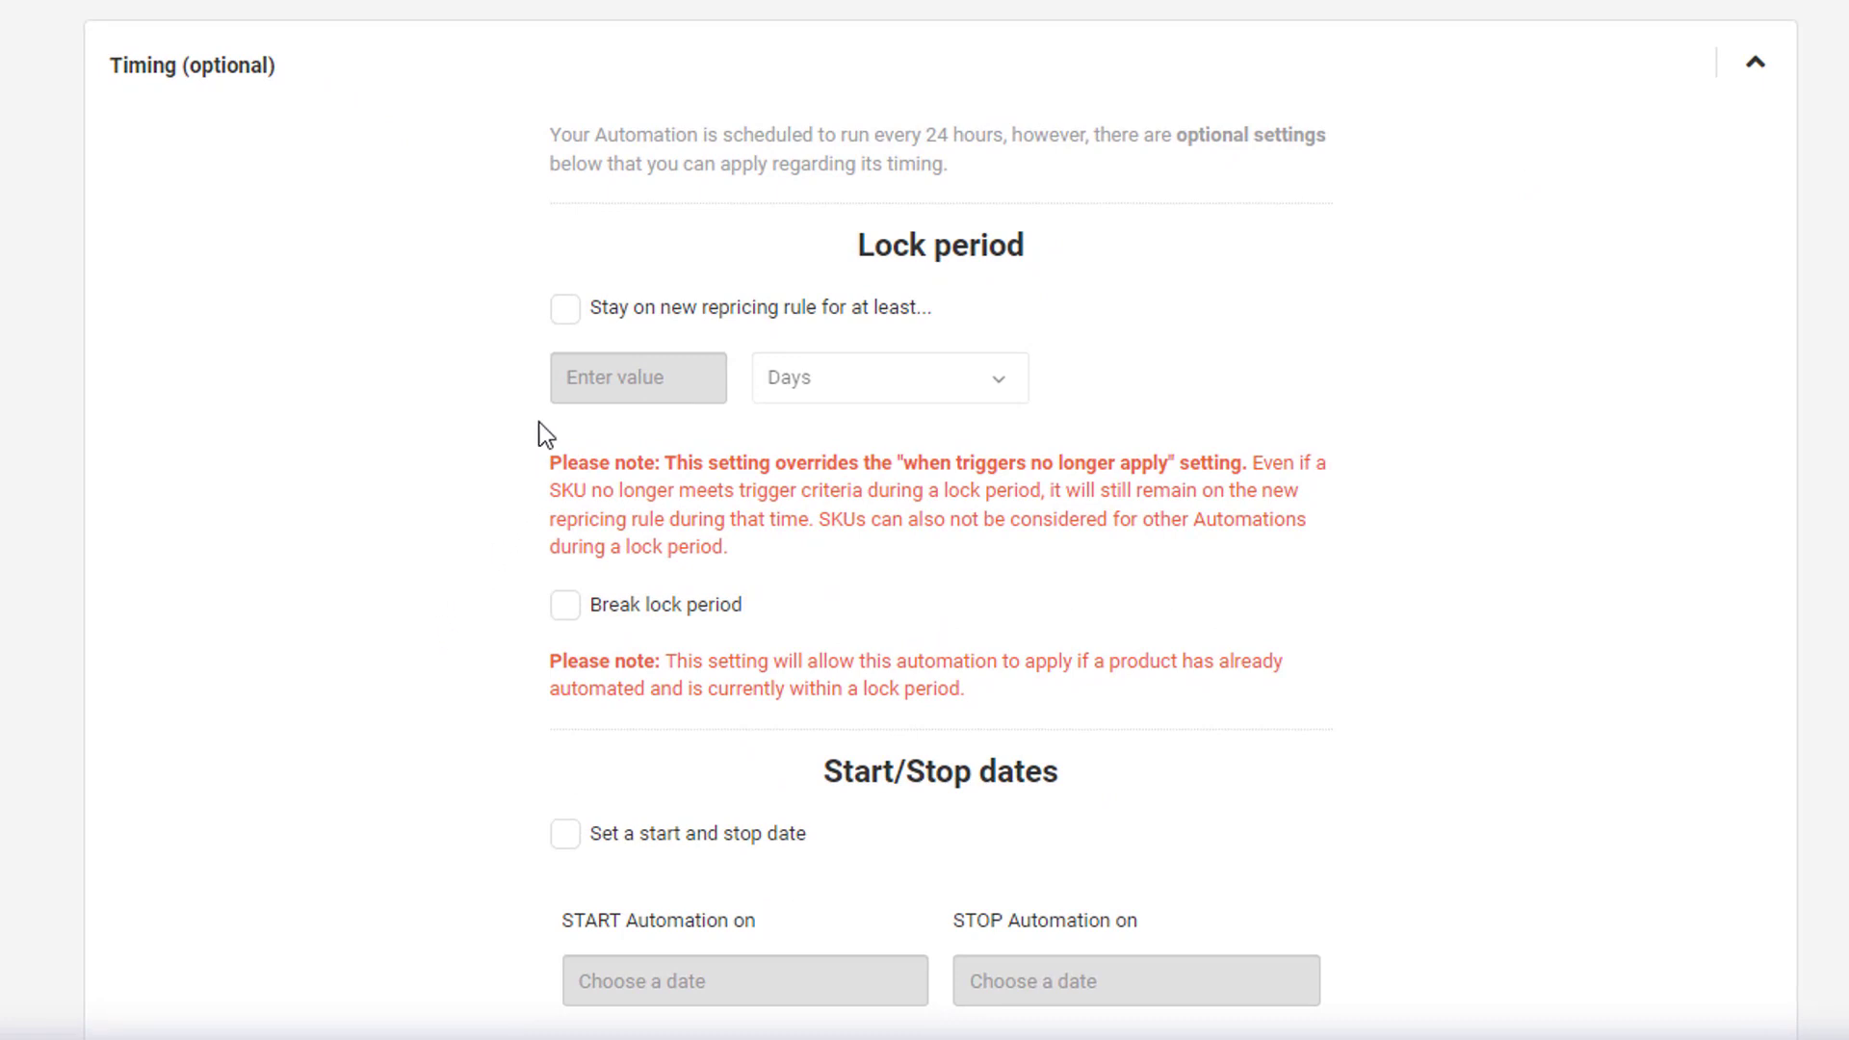
- Enable a lock period of at least 7 days on the new repricing rule and set the automation live
{"action": "left_click", "coordinate": [561, 318]}
{"action": "left_click", "coordinate": [601, 375]}
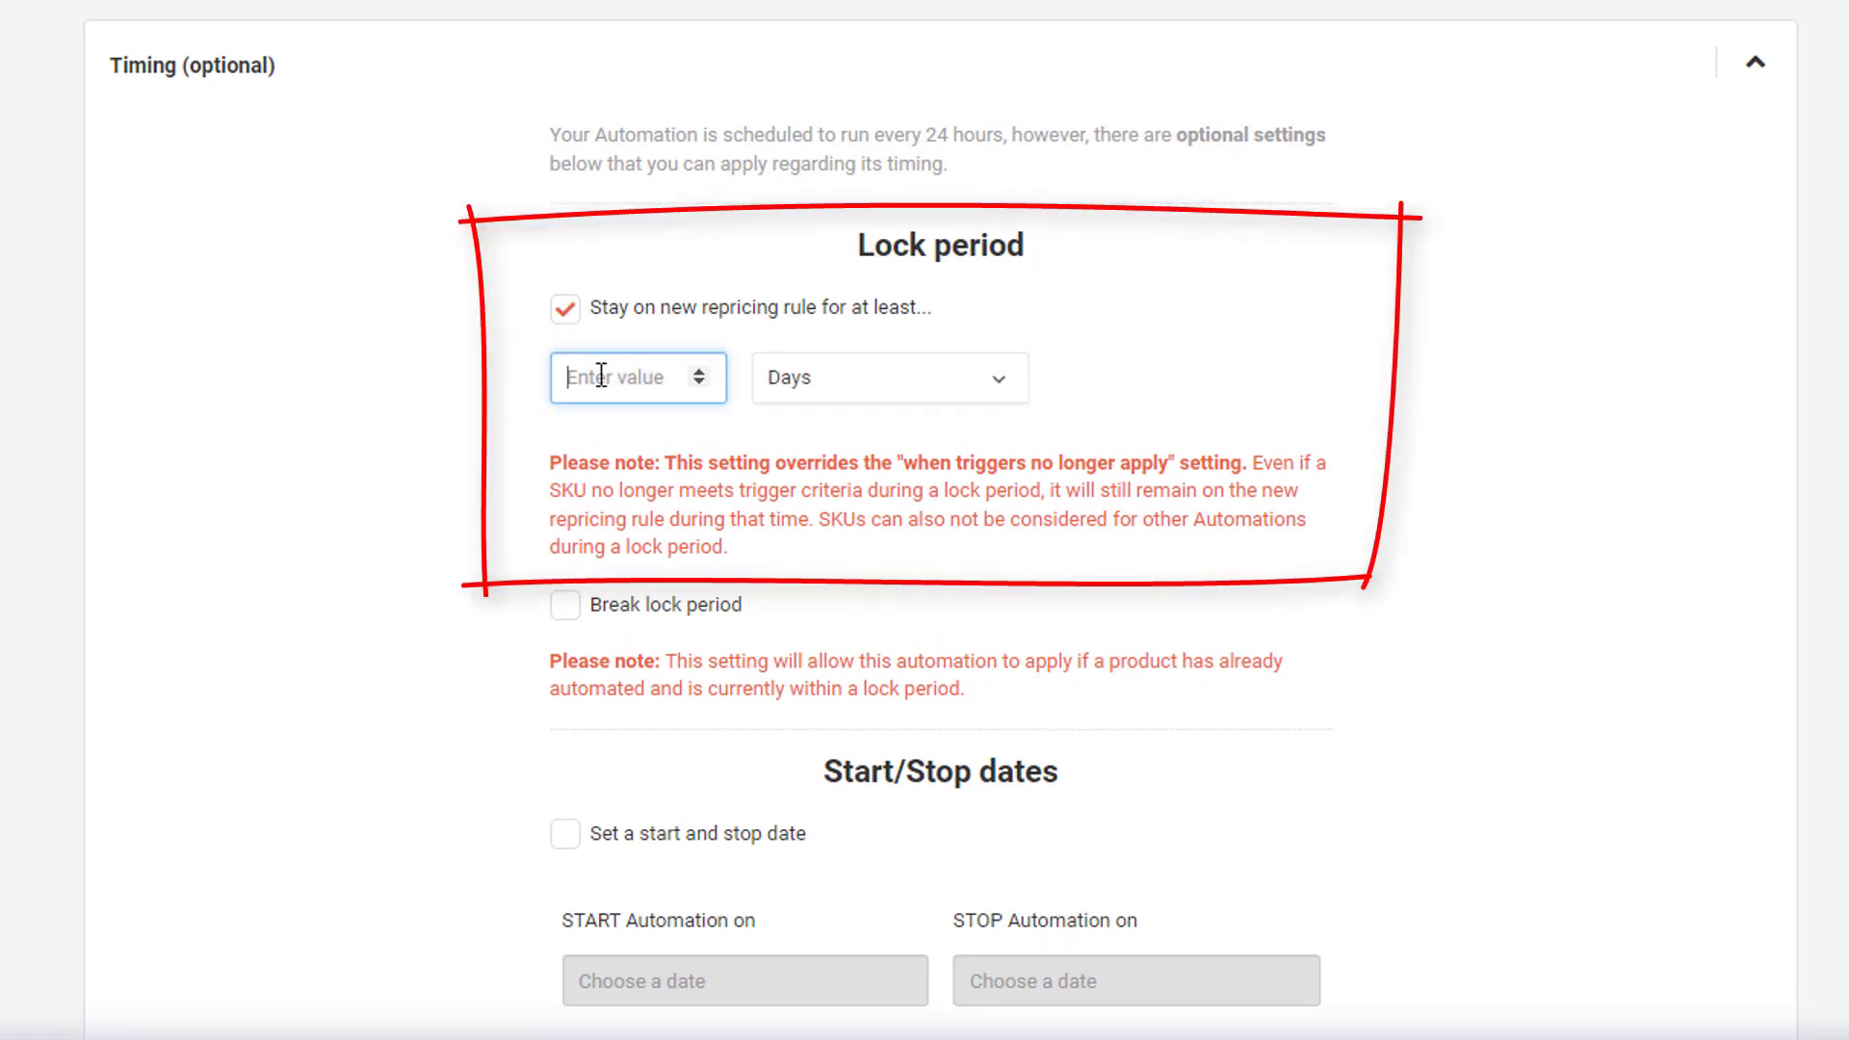
{"action": "type", "text": "7"}
{"action": "left_click", "coordinate": [418, 398]}
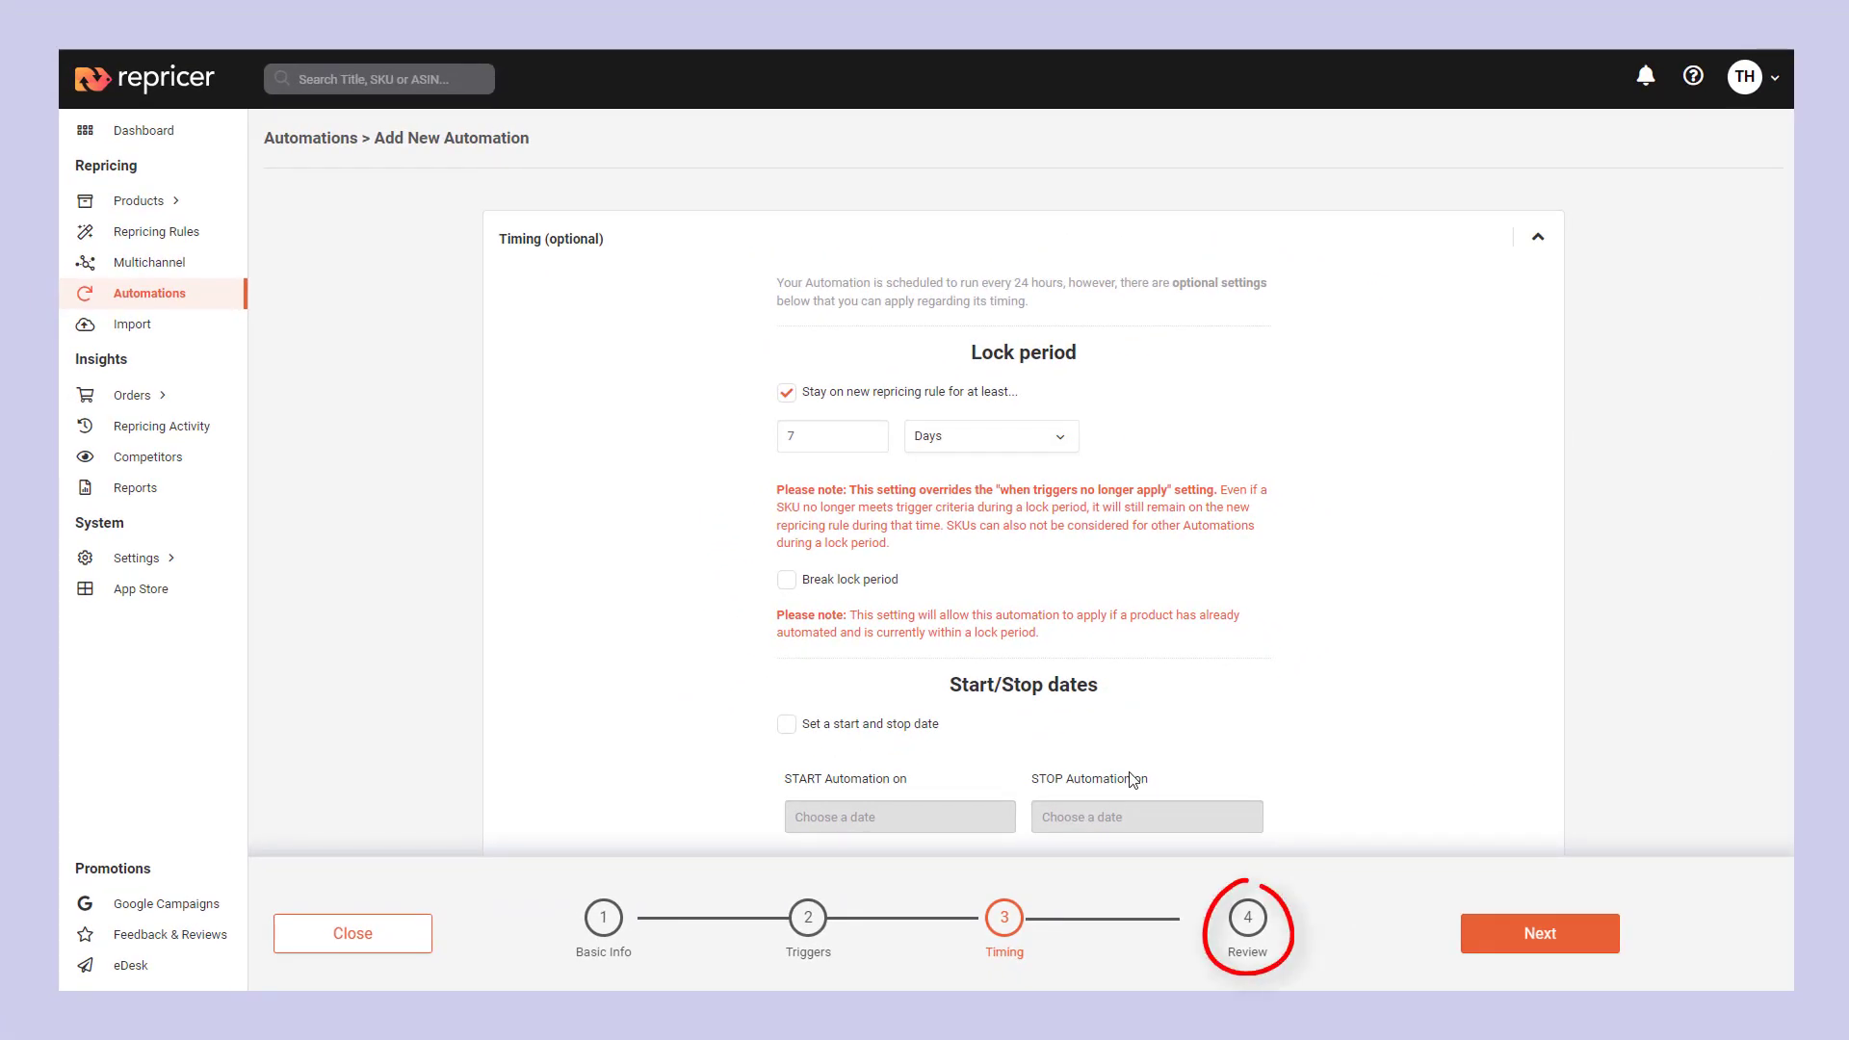
{"action": "left_click", "coordinate": [1239, 928]}
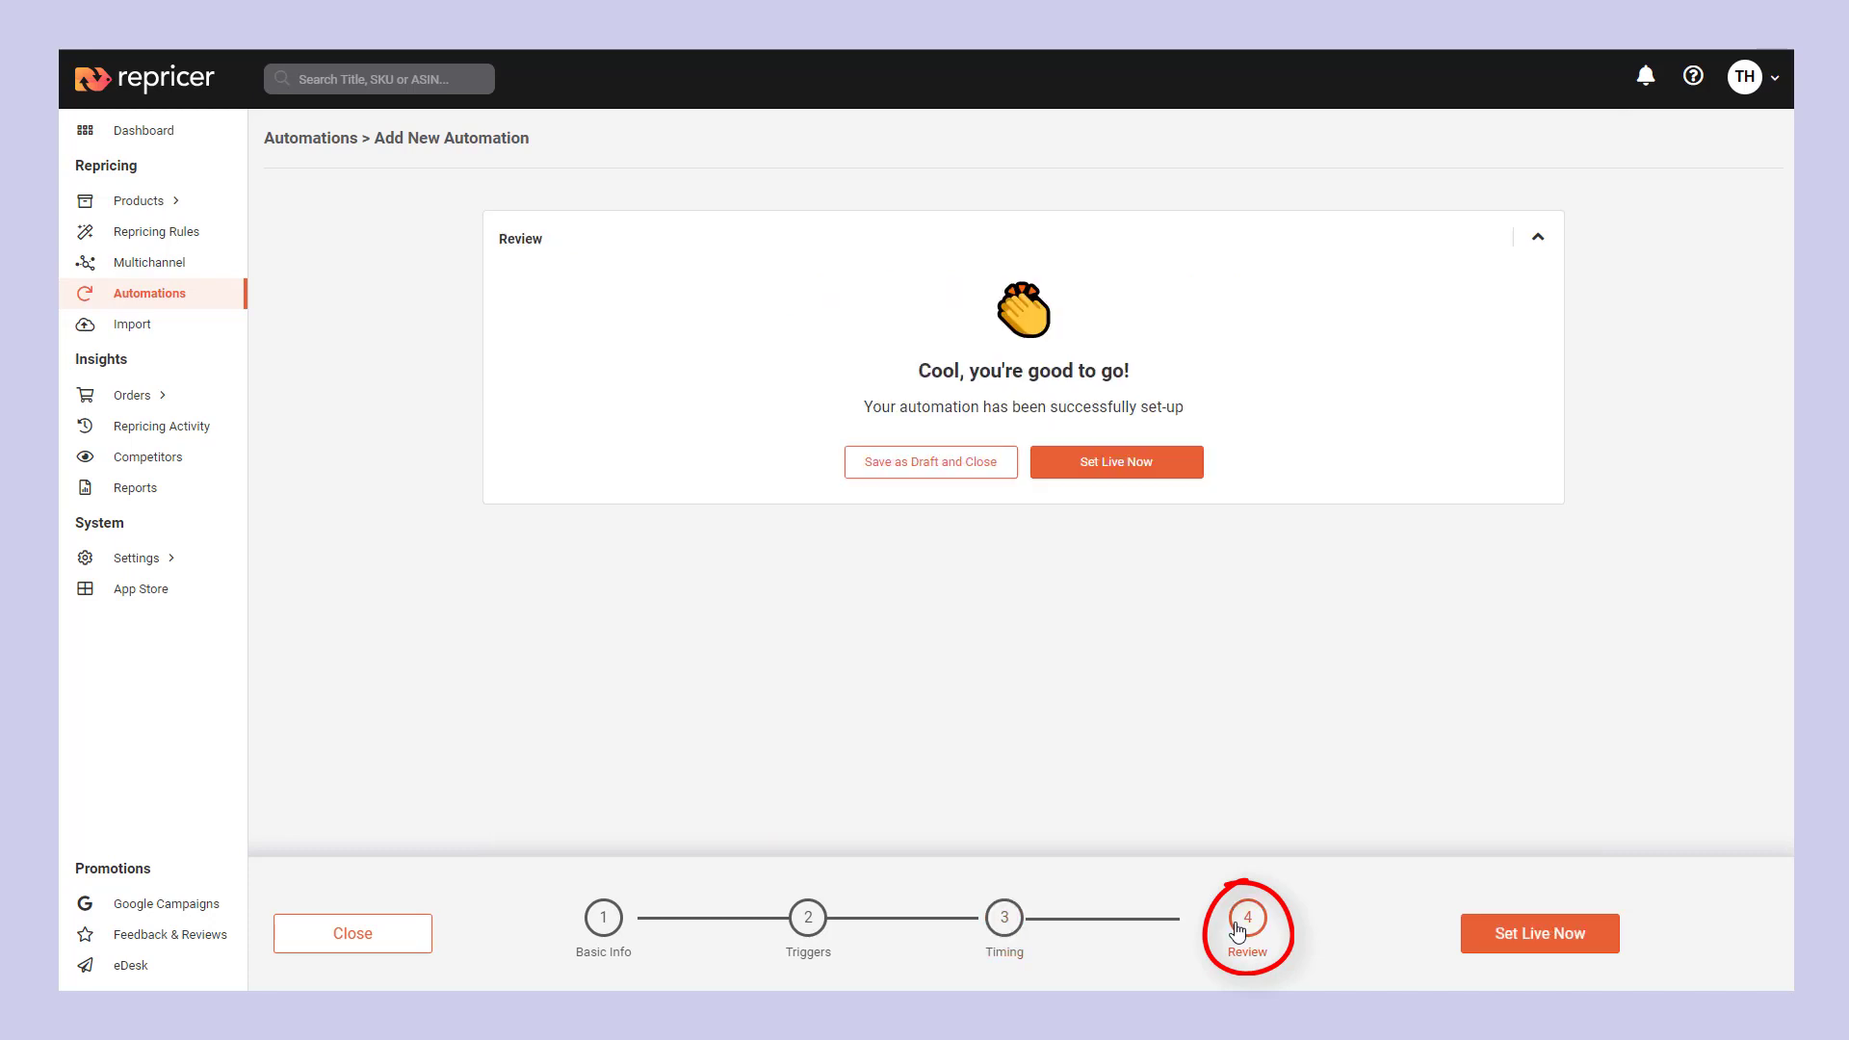
{"action": "left_click", "coordinate": [1096, 479]}
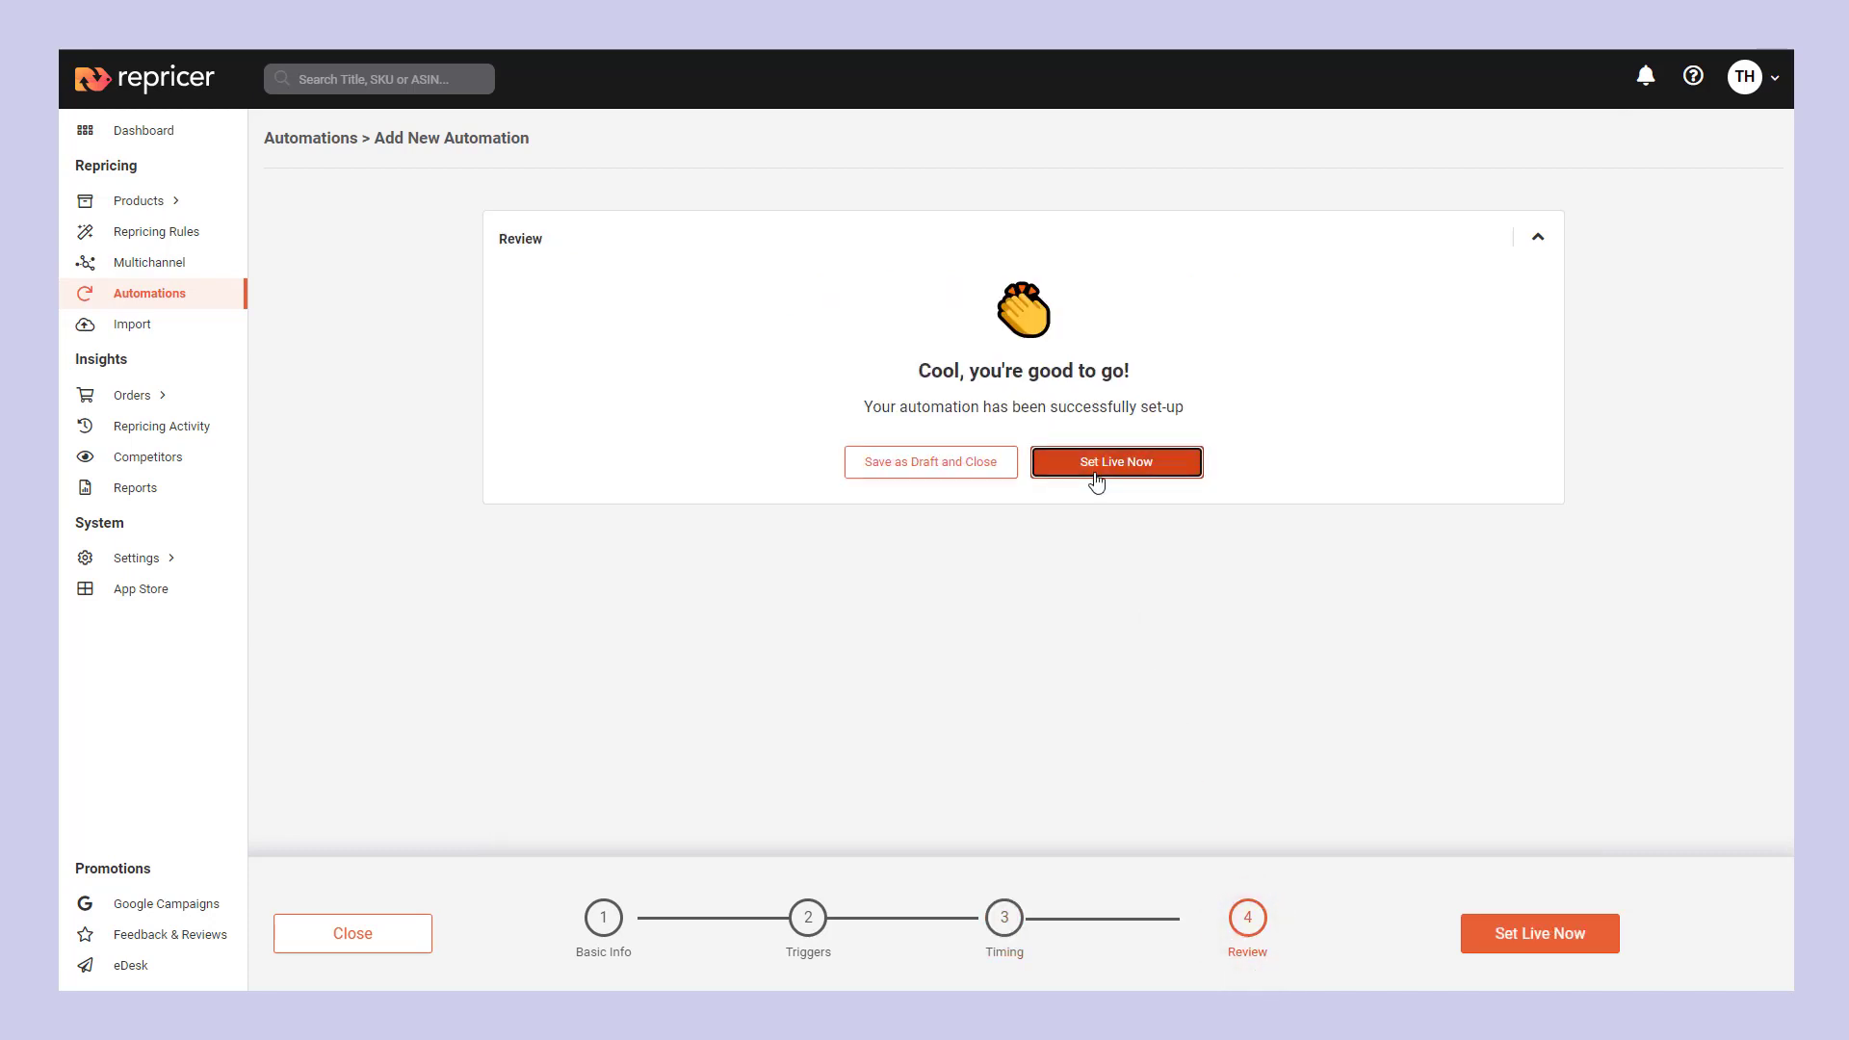